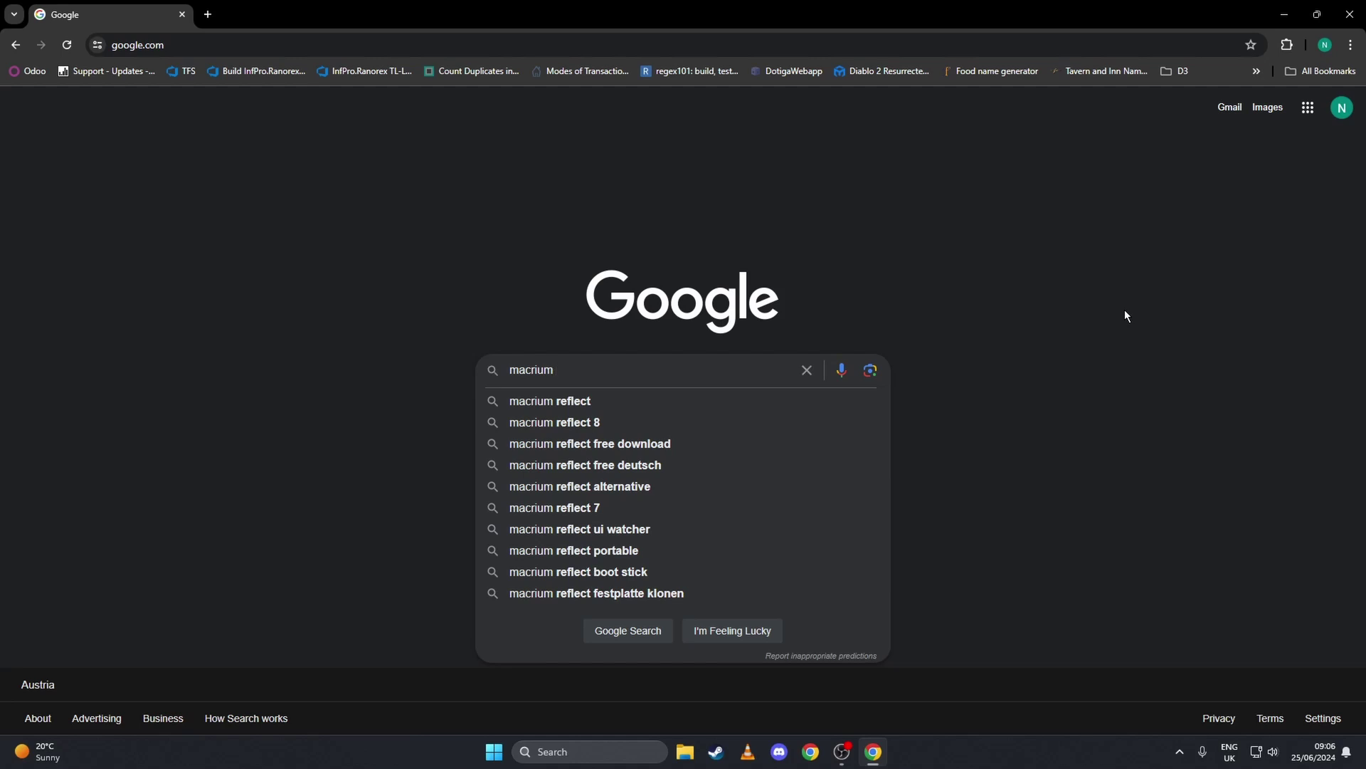
Search for Macrium Reflect, go to Free Trials, and download the 64-bit Reflect Home trial.
click(541, 400)
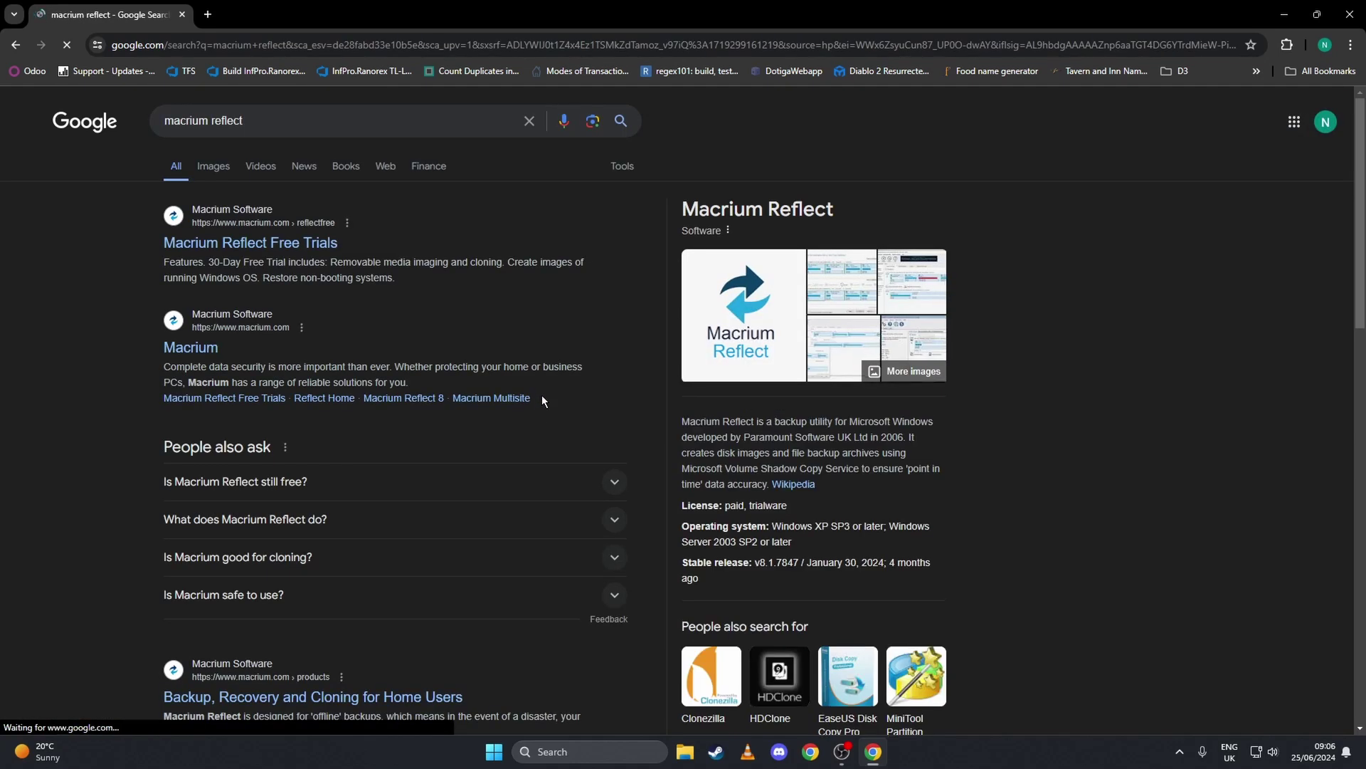
click(261, 242)
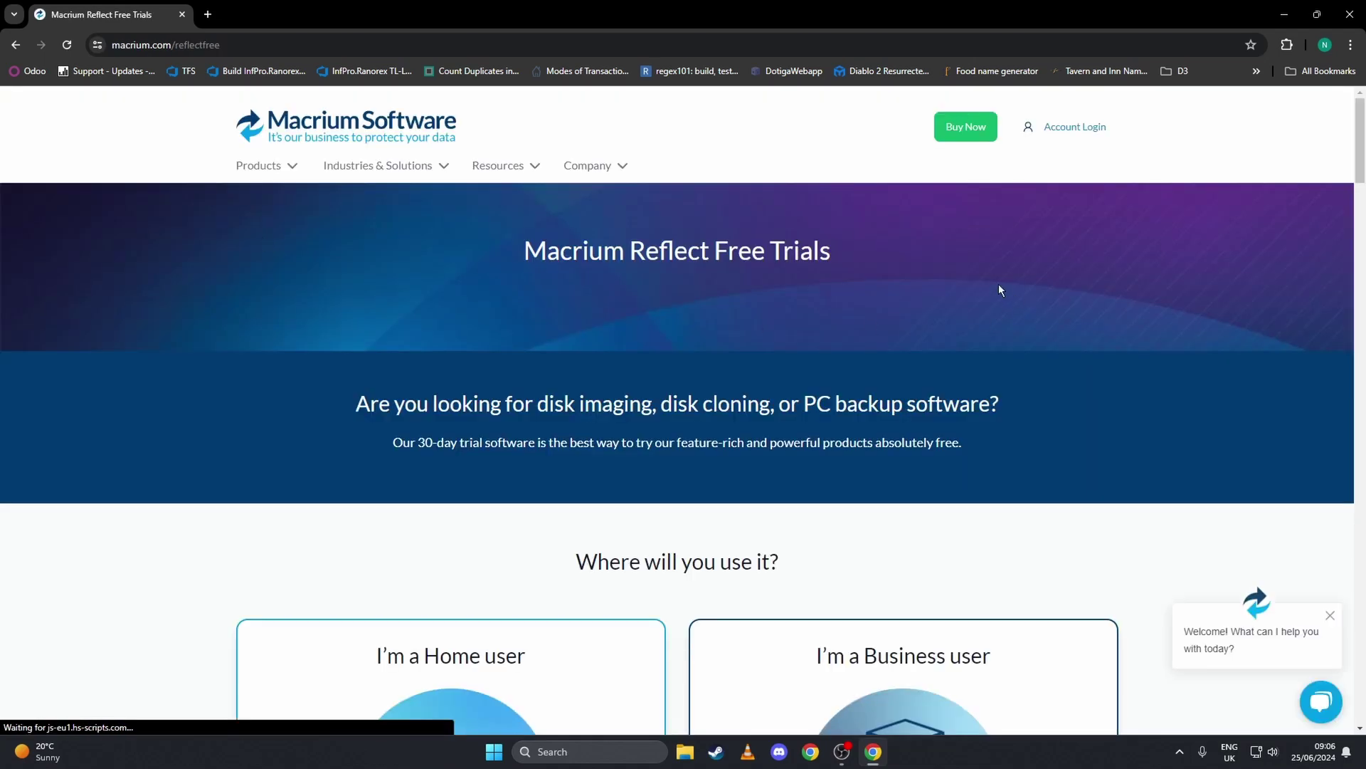
scroll(984, 279, down, 3)
scroll(677, 385, down, 2)
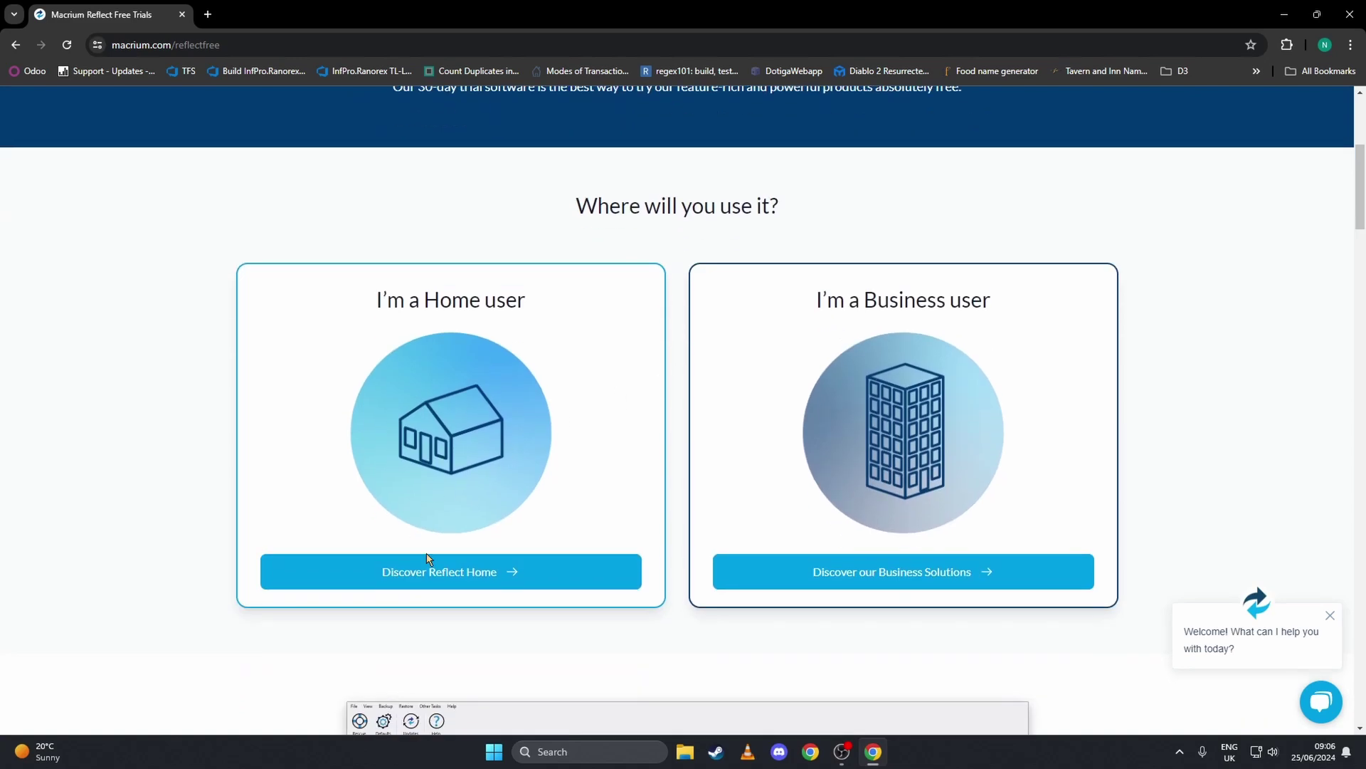
click(441, 572)
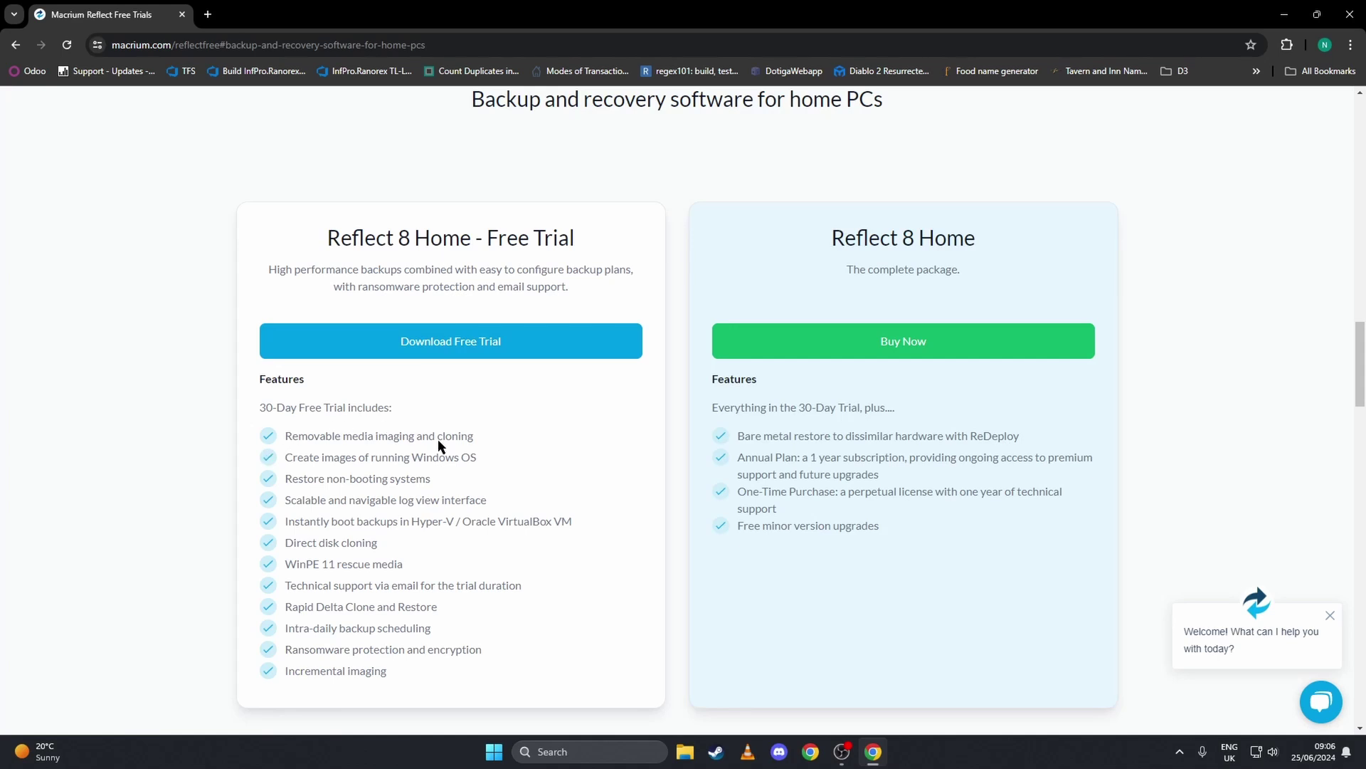
scroll(439, 441, down, 1)
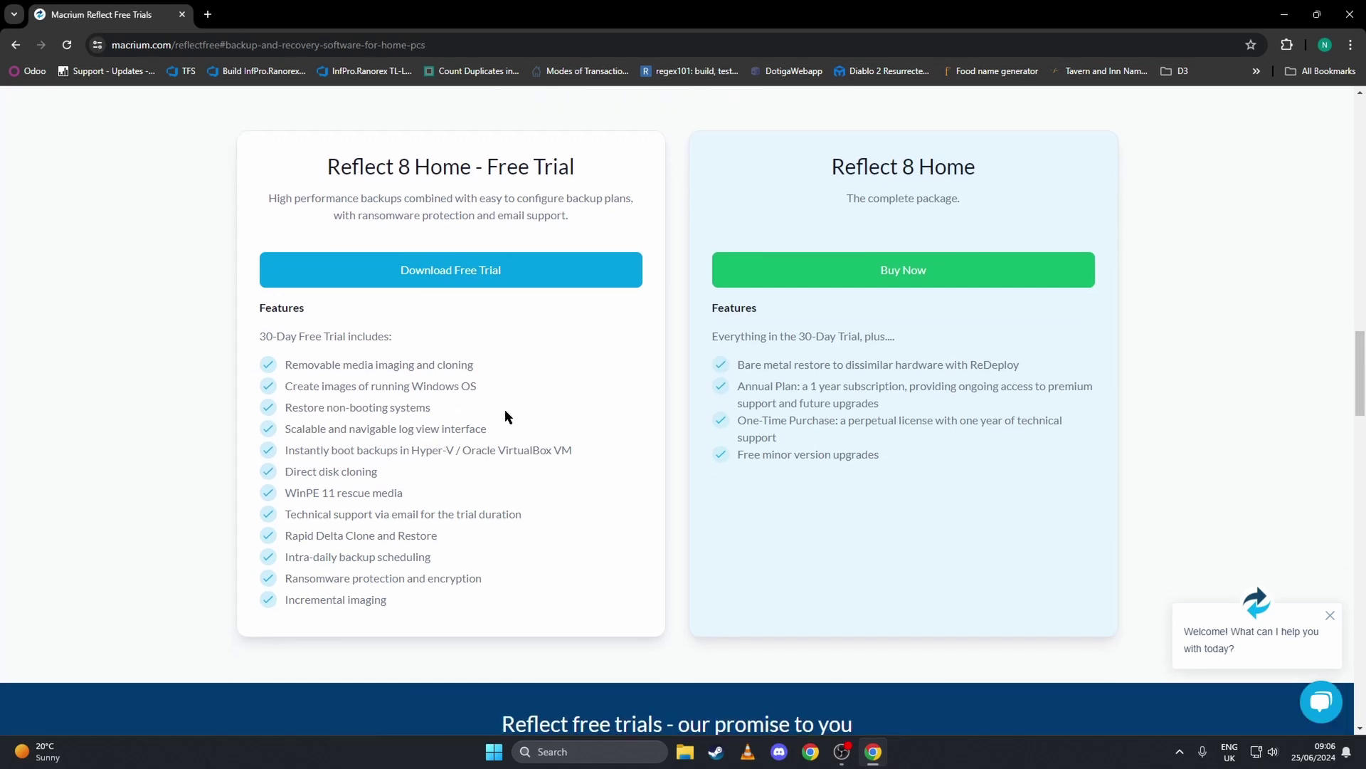
click(468, 280)
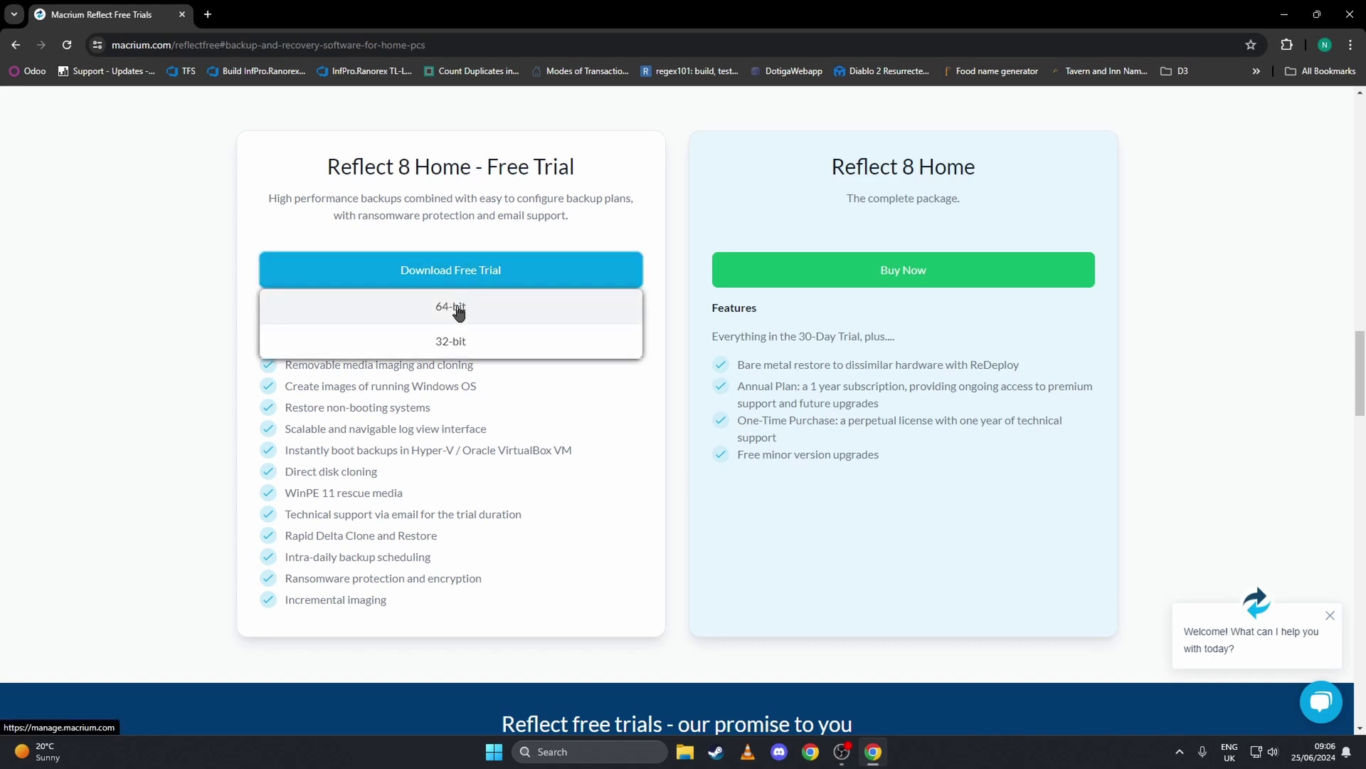
click(459, 309)
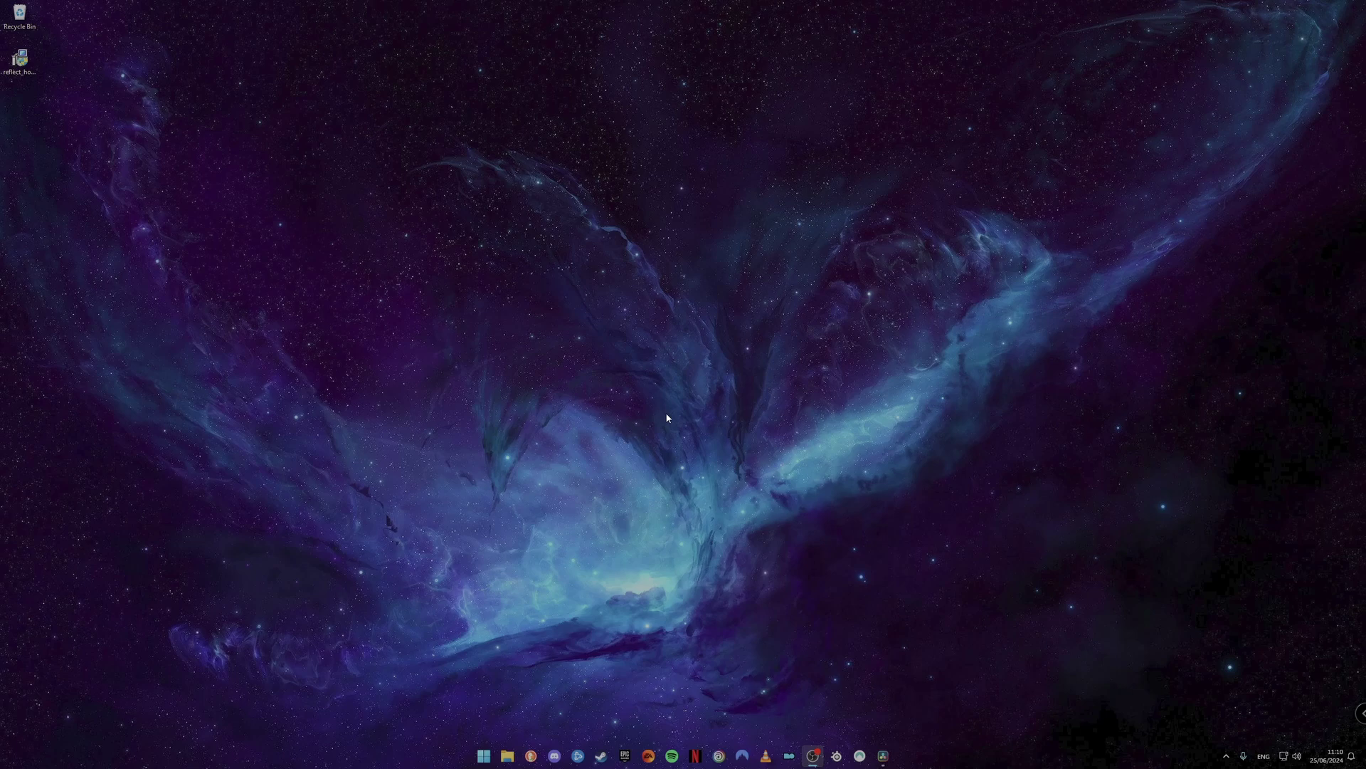
Run the reflect_home installer, keep English, and continue to the v8.1.8017 Setup Wizard.
double_click(23, 62)
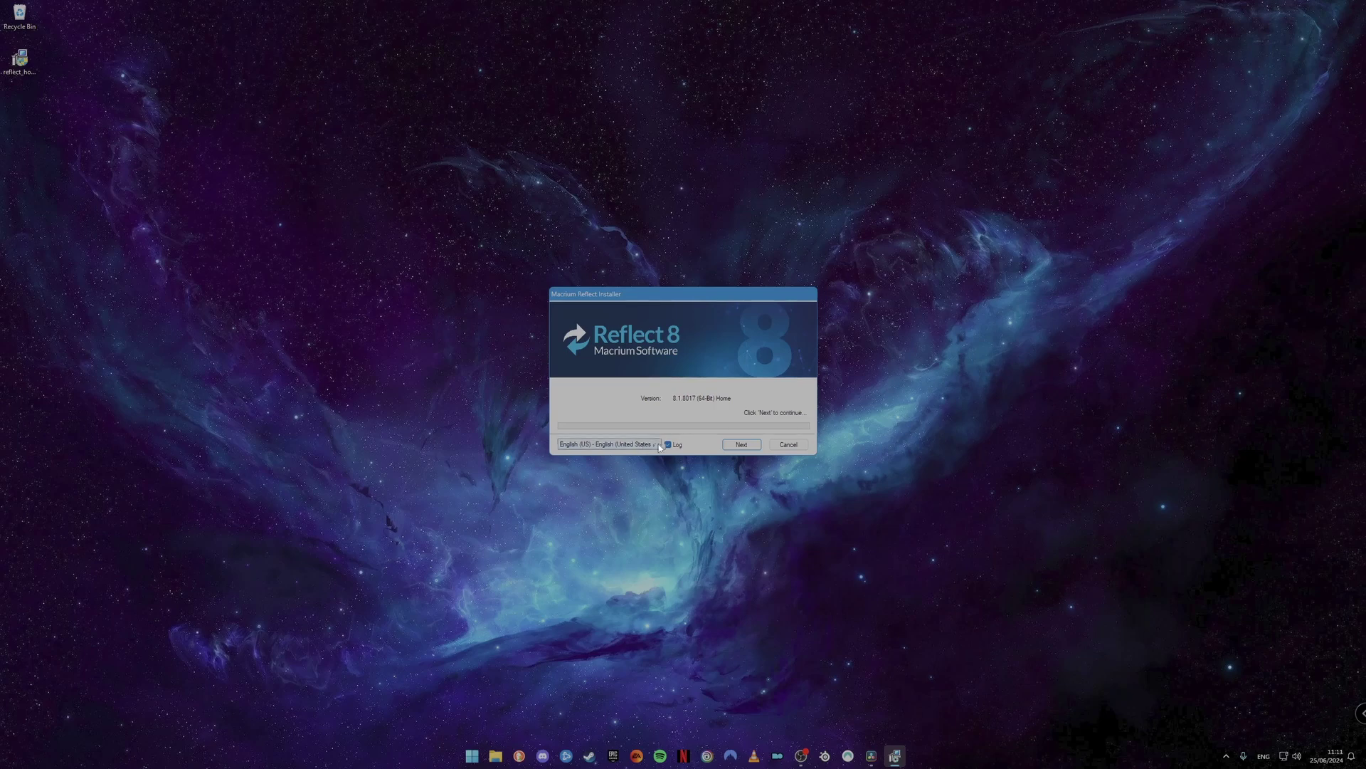
click(658, 445)
click(659, 446)
click(752, 445)
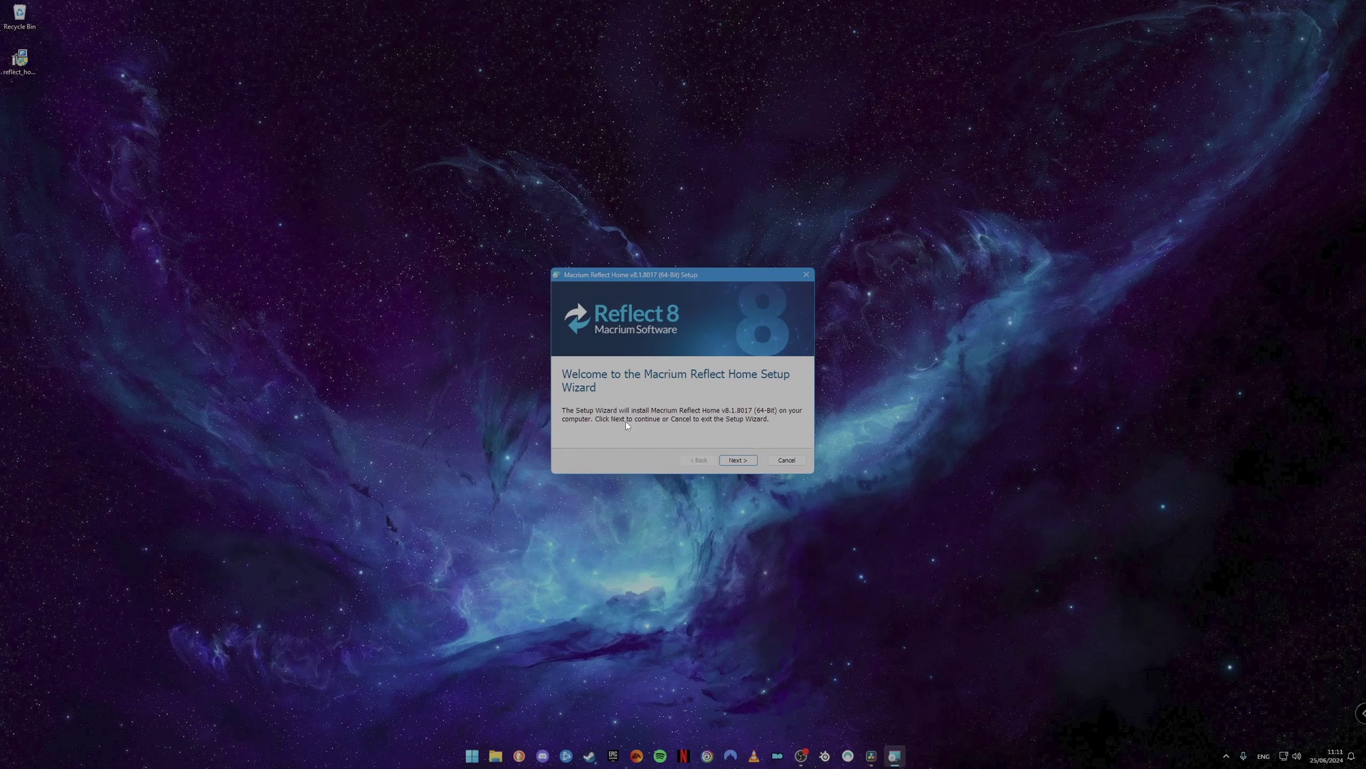
Accept the Reflect Home licence agreement terms.
click(748, 464)
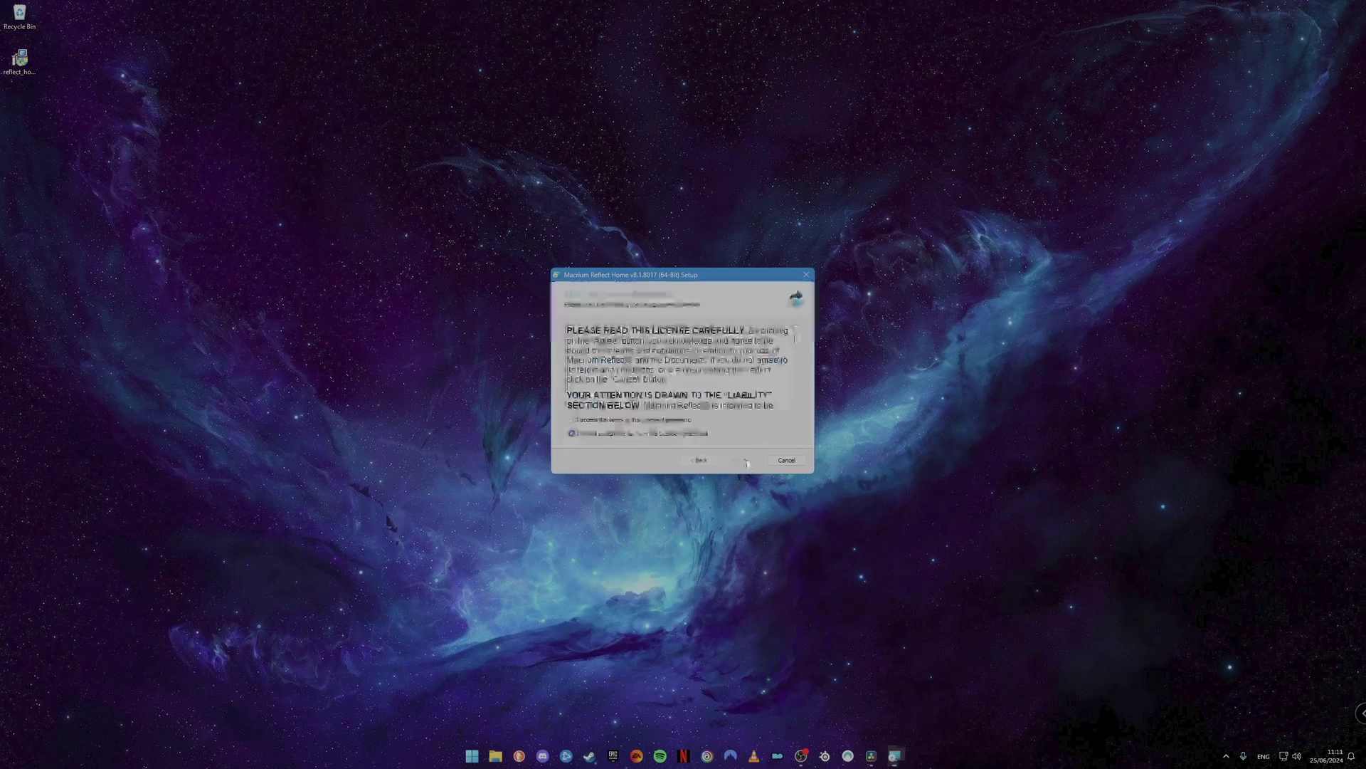
click(631, 420)
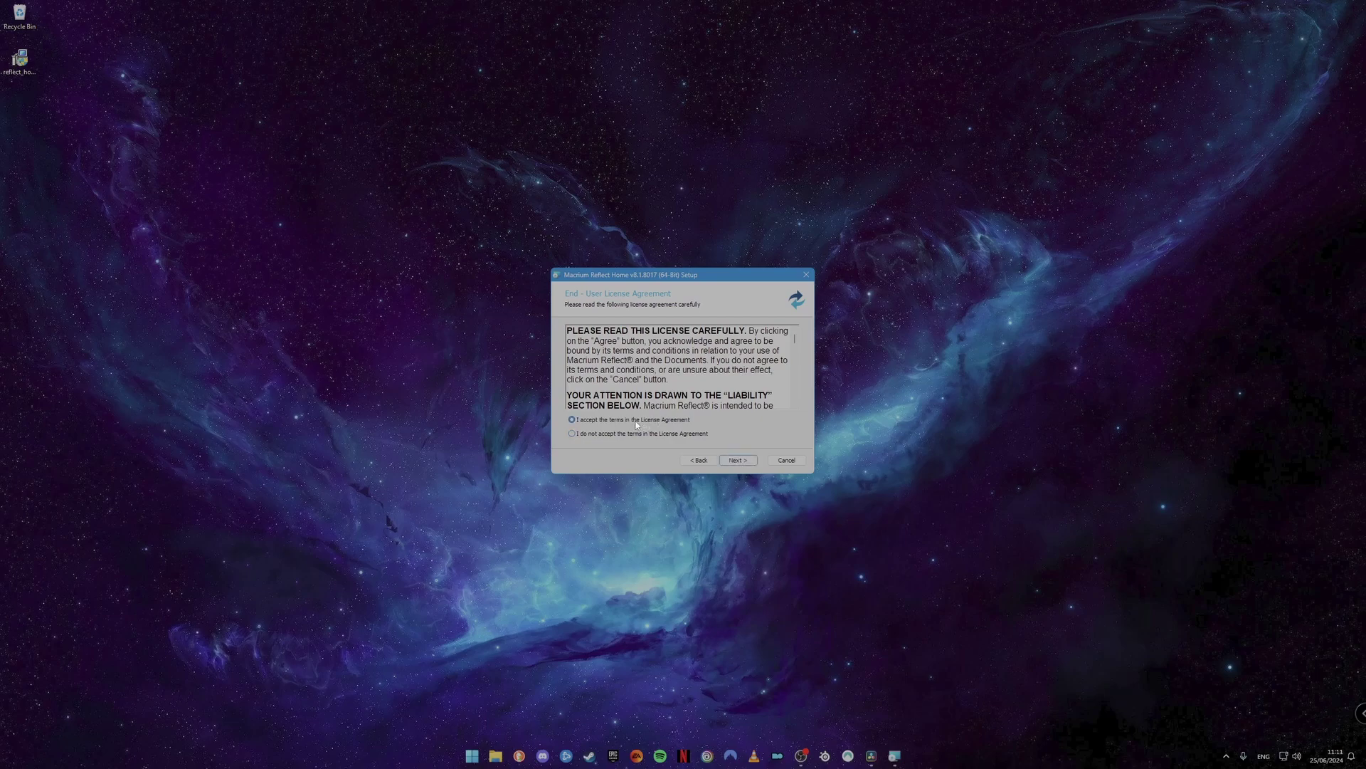
click(749, 464)
Choose the 30 day trial, expiring 25/07/2024, and continue to Registration.
click(749, 462)
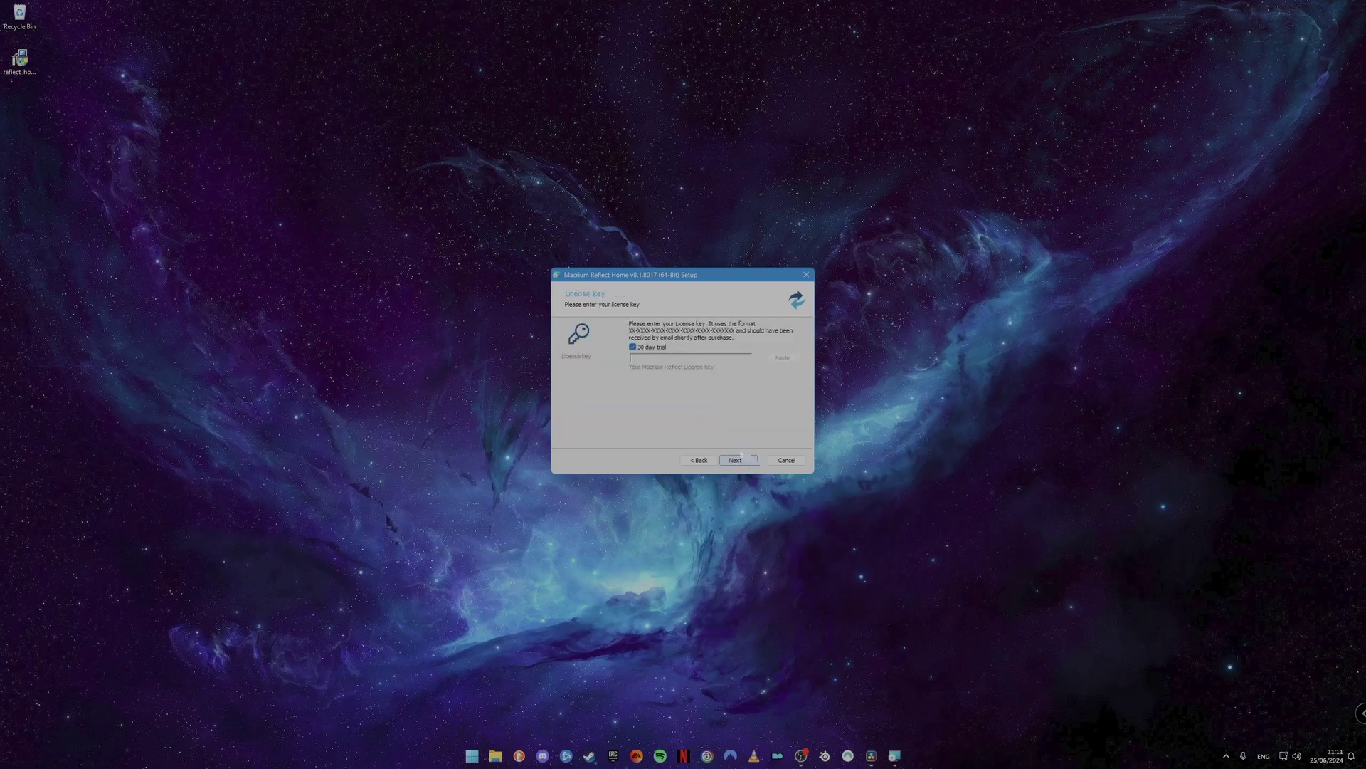
click(633, 348)
click(746, 462)
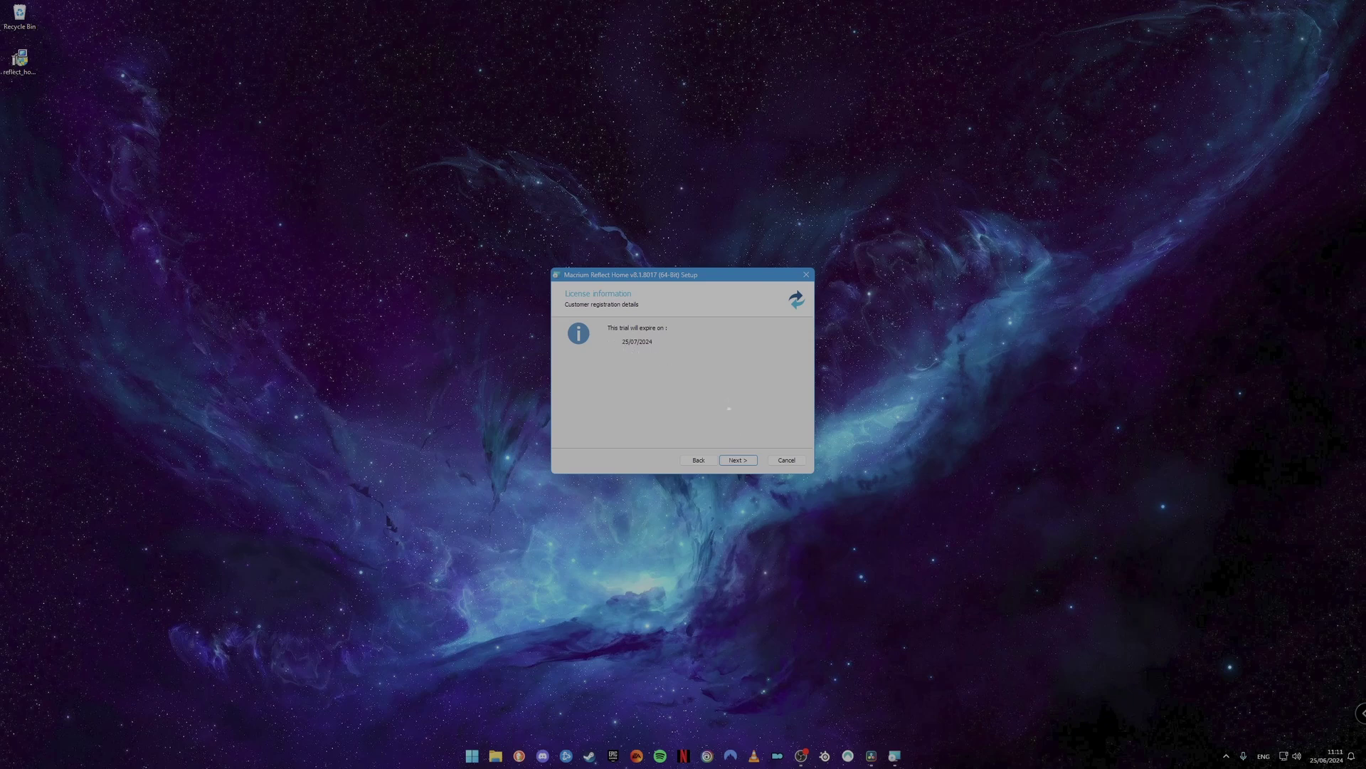
click(750, 463)
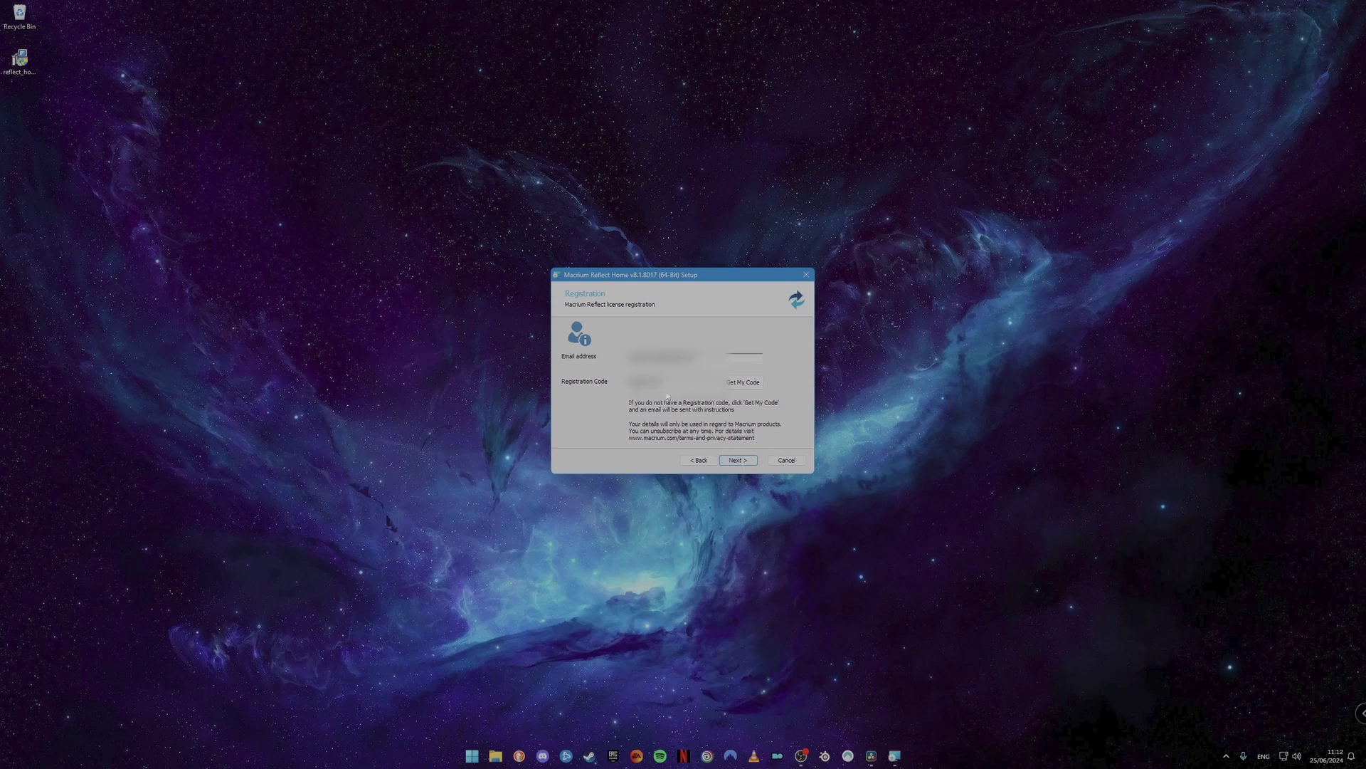
Keep the default Custom Setup options, install Reflect Home, and finish the wizard.
click(751, 463)
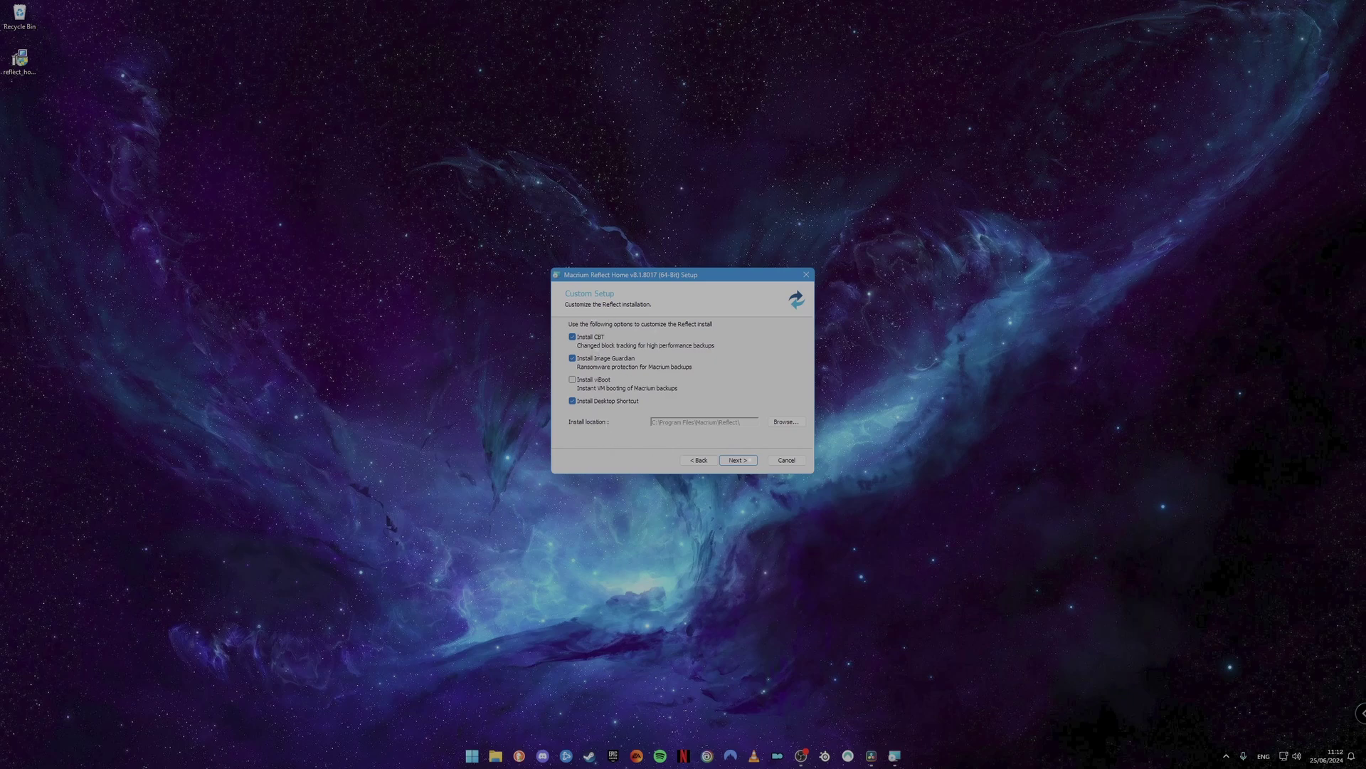
click(739, 461)
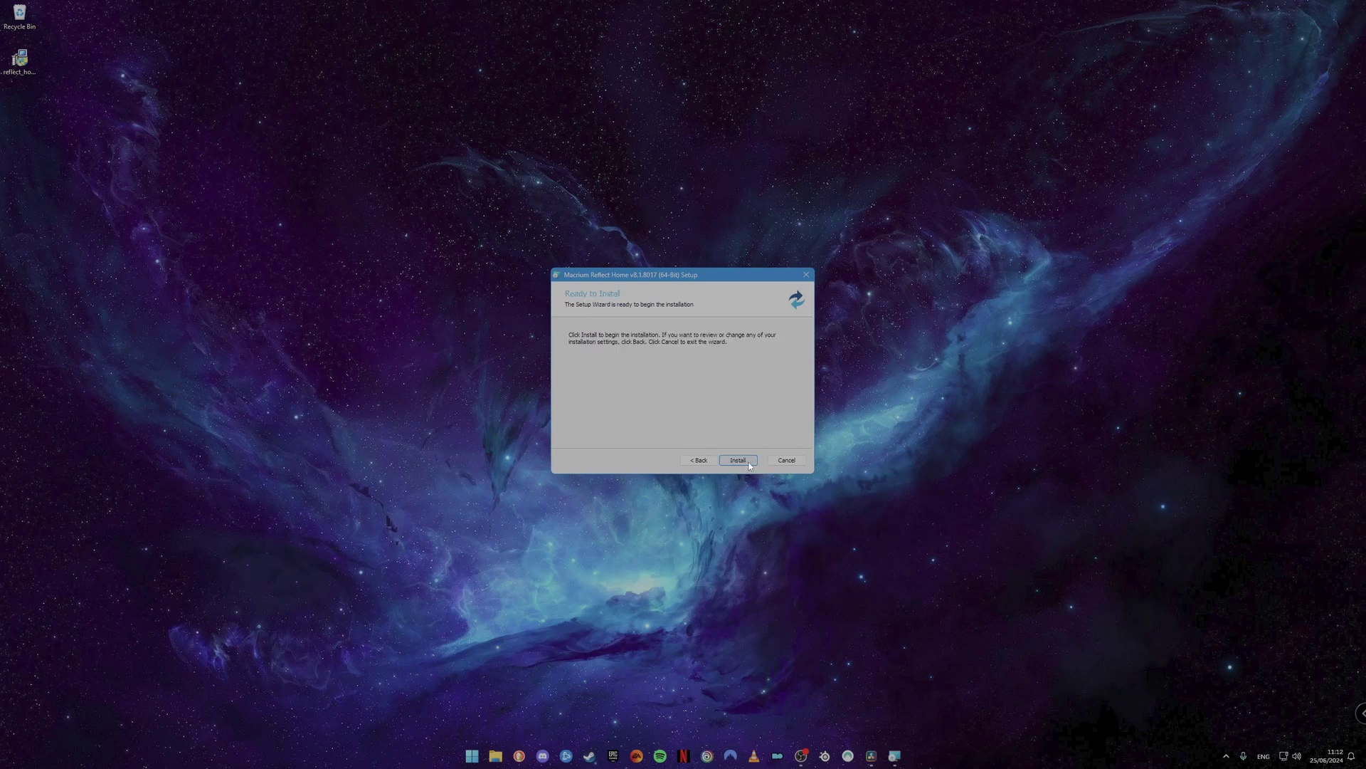
click(748, 463)
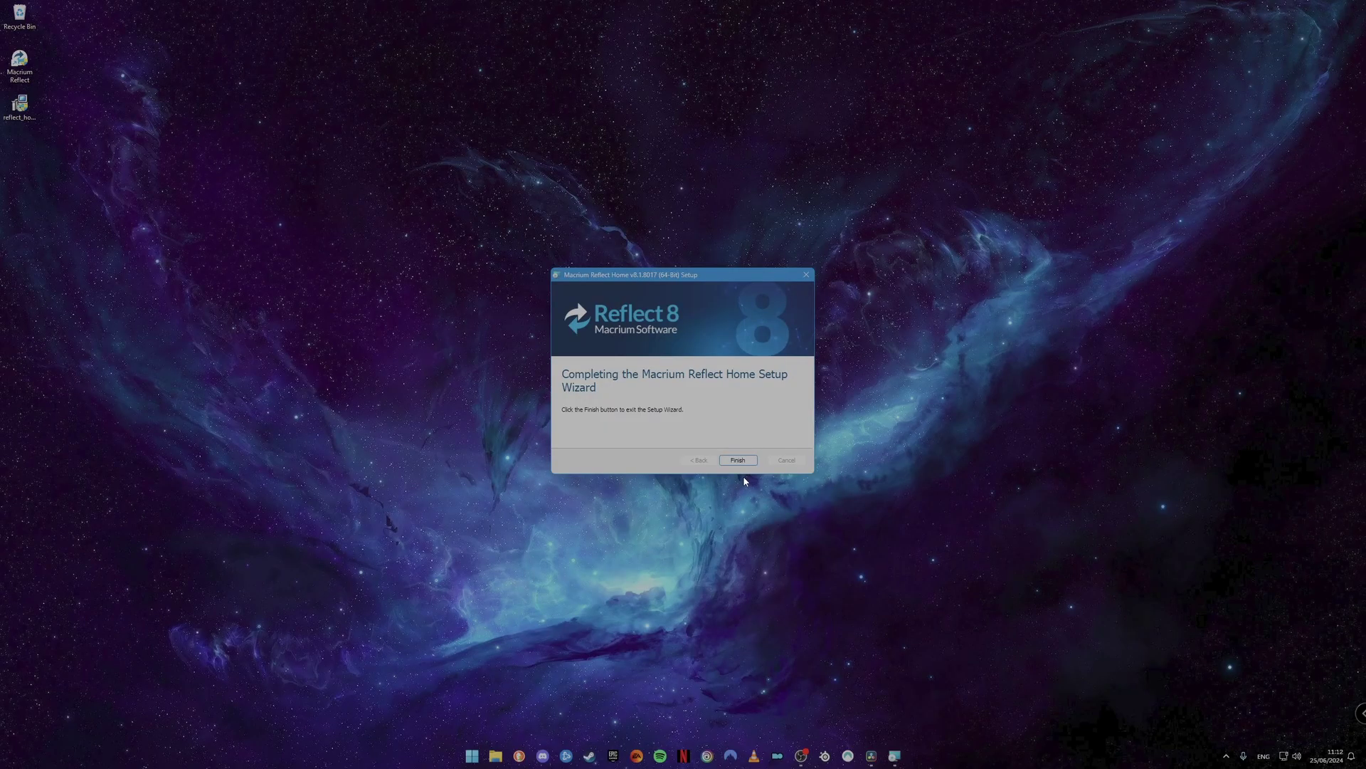
click(740, 460)
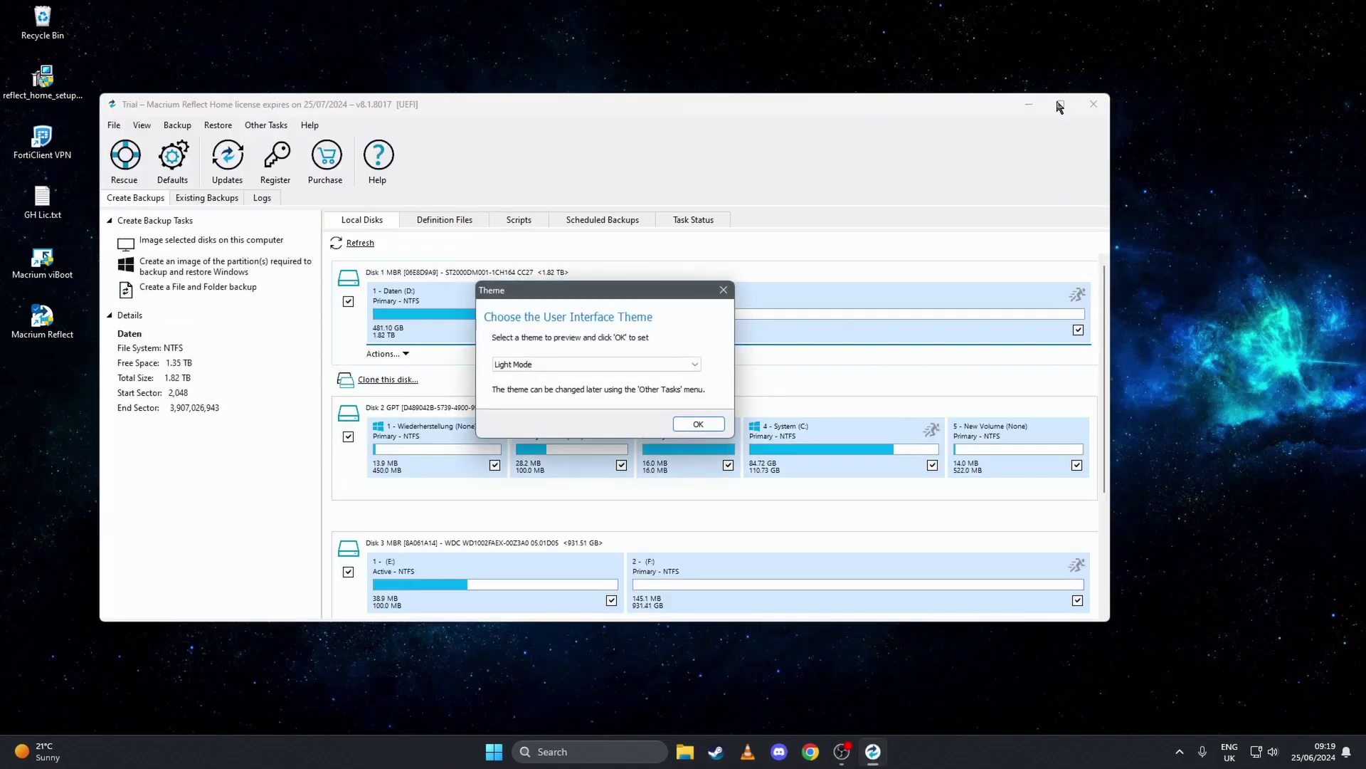
Keep Light Mode as the theme and focus the main window's local disk list.
click(695, 365)
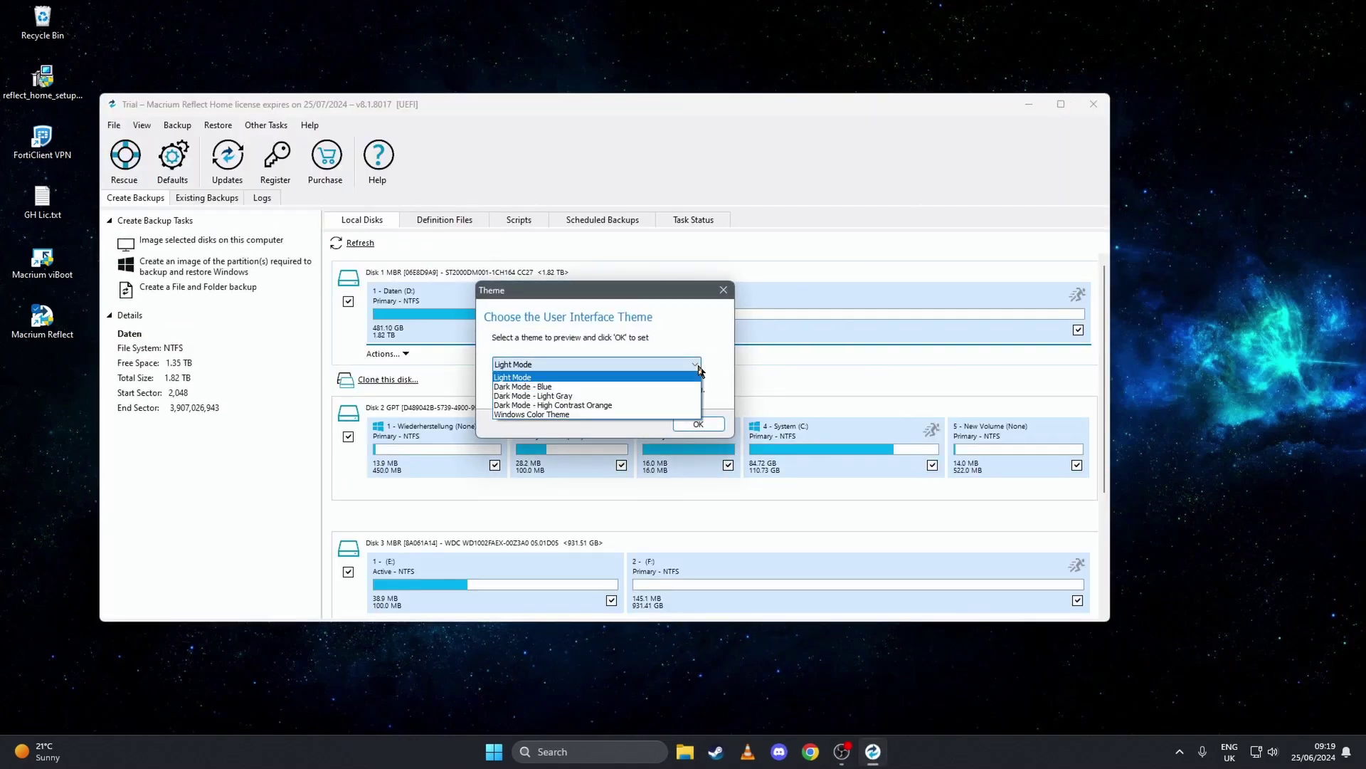
click(699, 369)
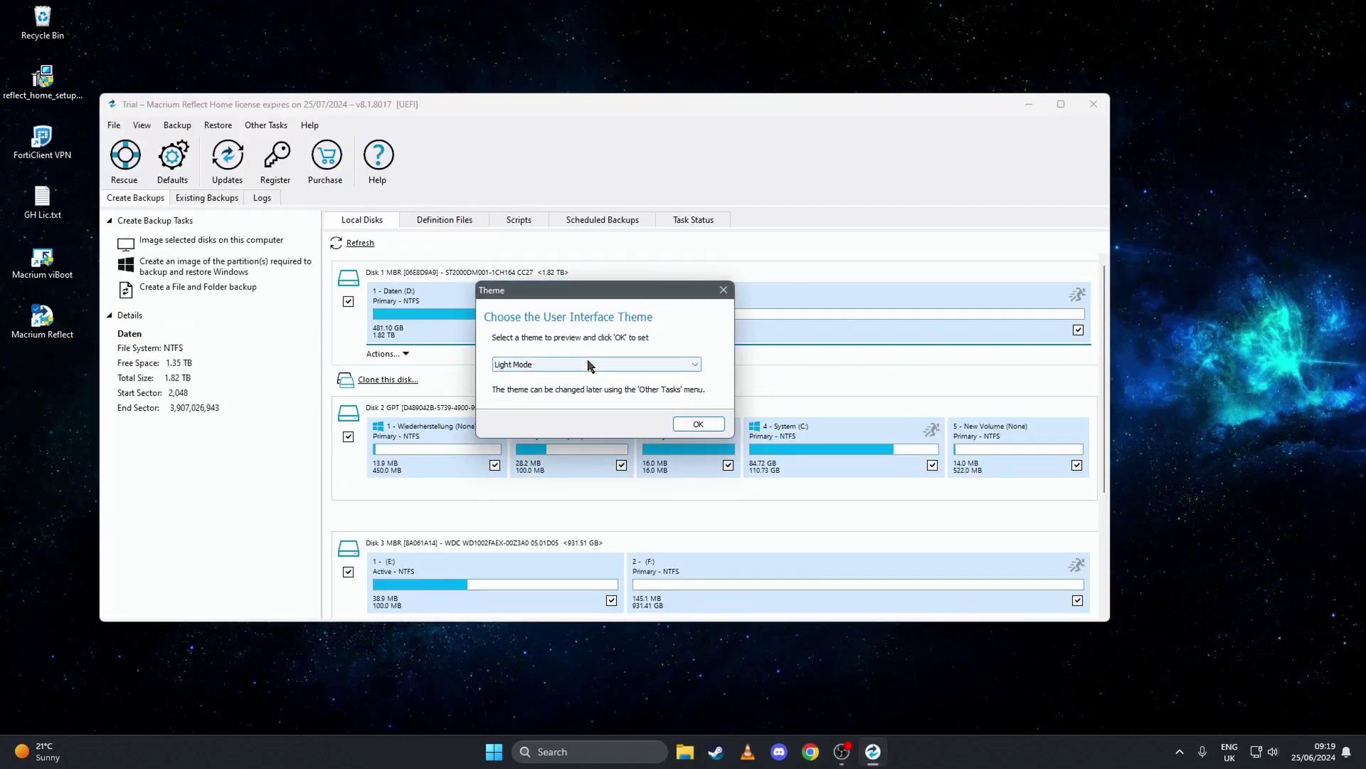
click(698, 423)
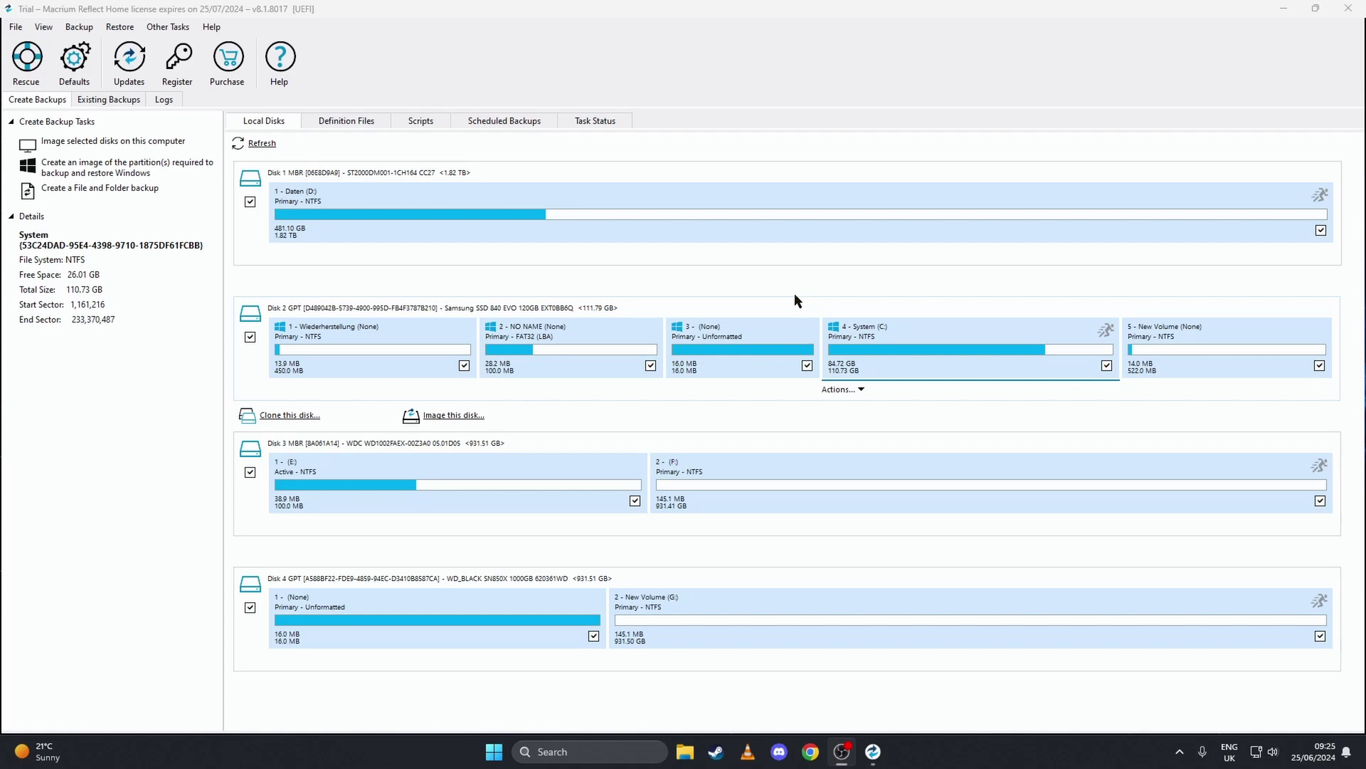
click(954, 369)
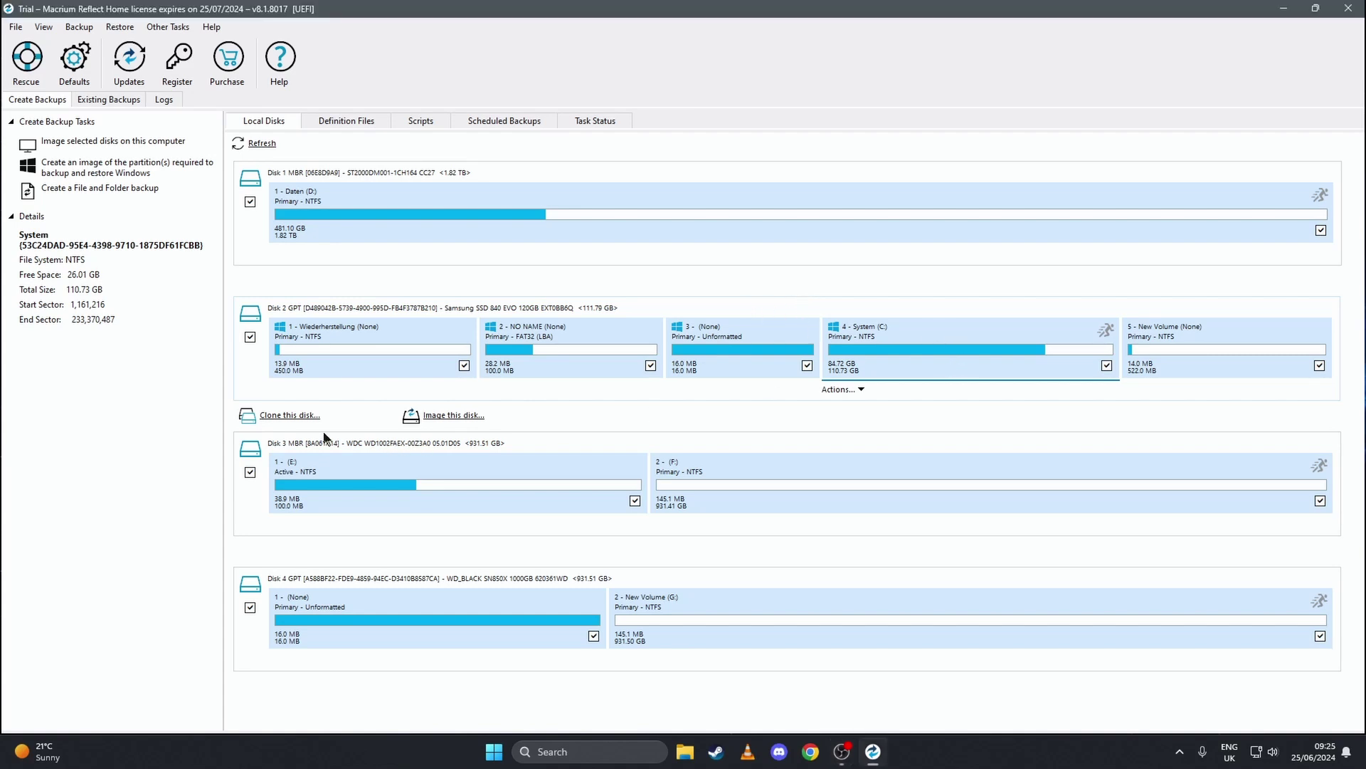
Clone Disk 2 (Samsung SSD 840 EVO) to Disk 4 (WD_BLACK SN850X), extending partitions to fill it.
click(288, 416)
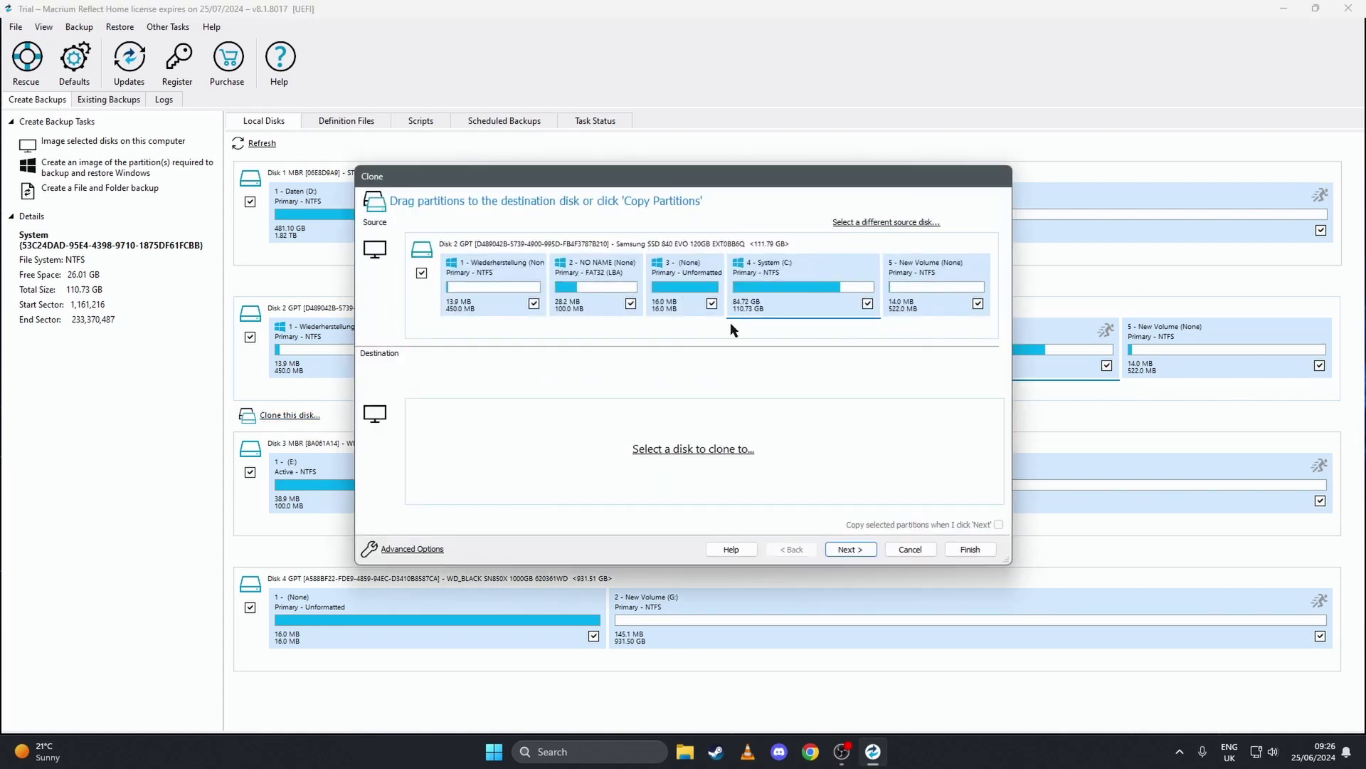
click(681, 454)
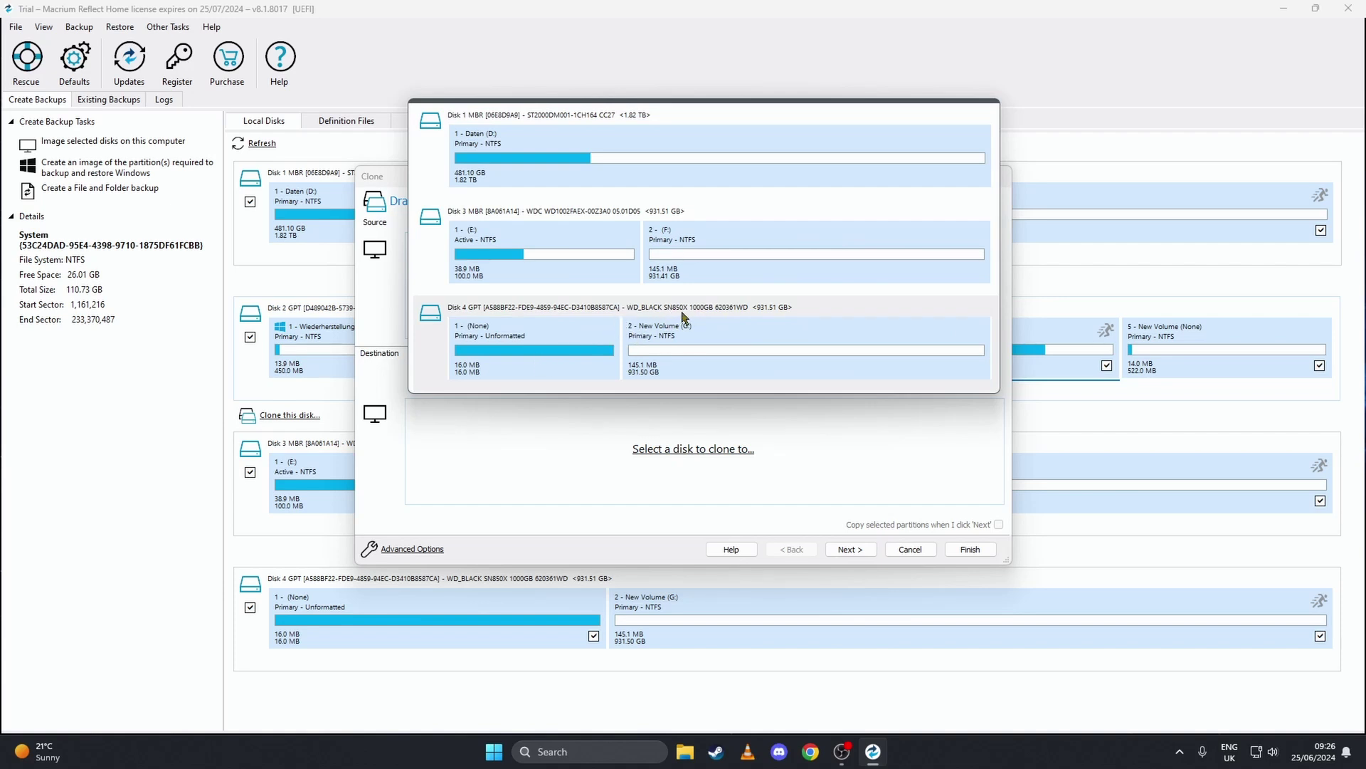
click(665, 315)
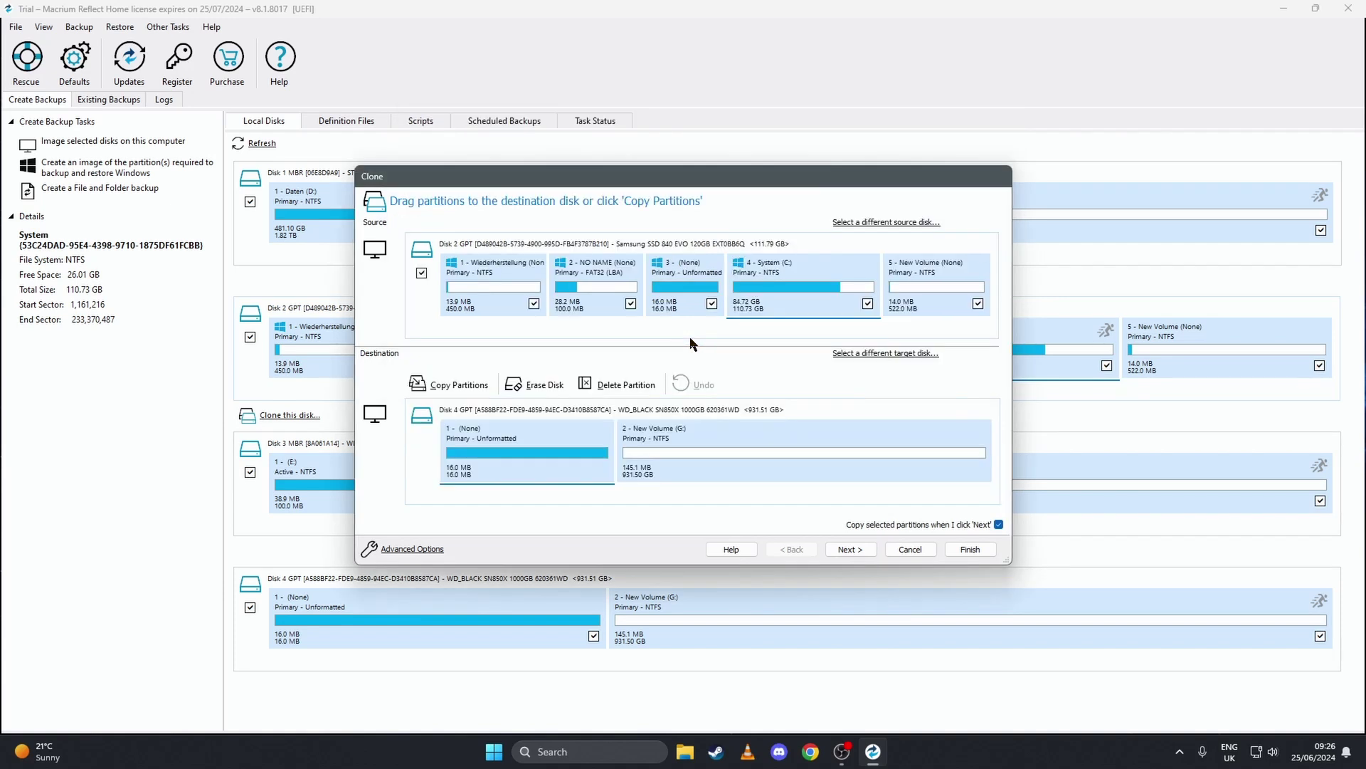
click(451, 395)
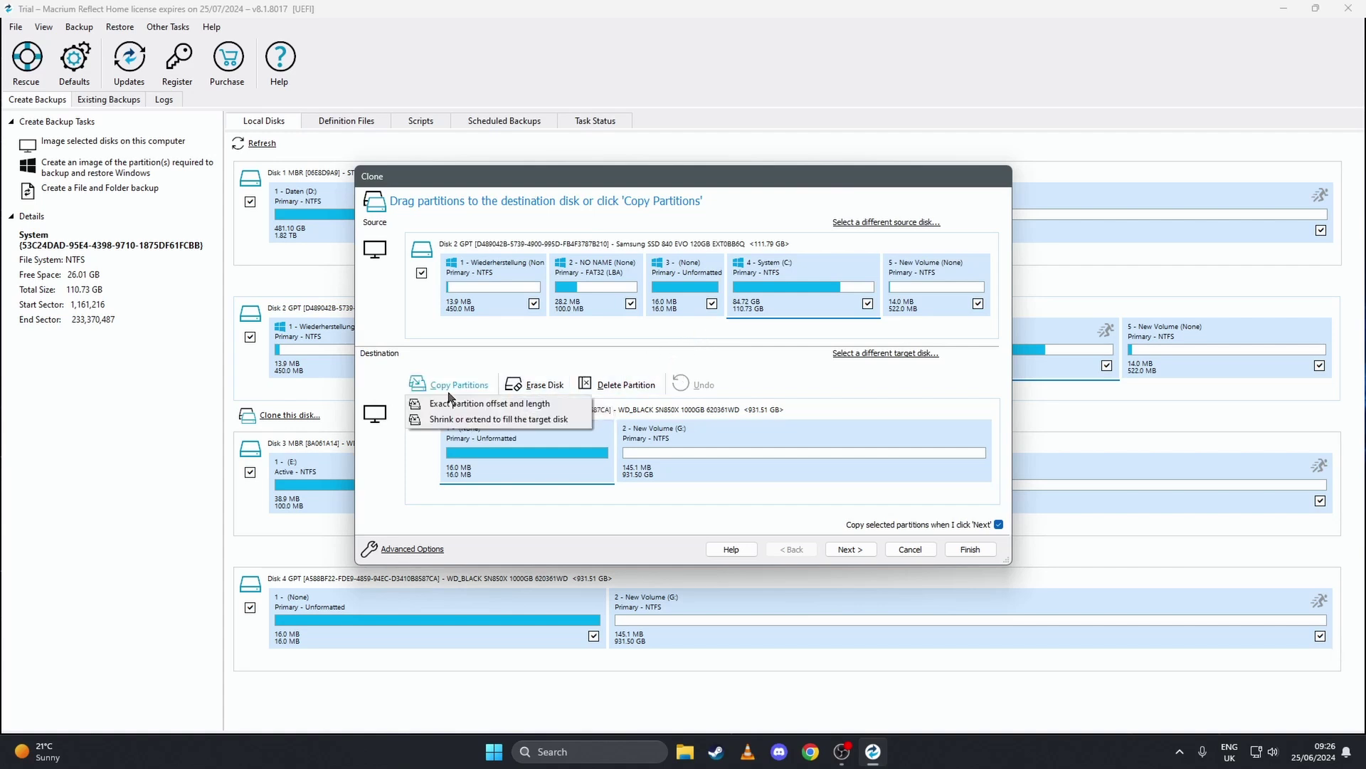
click(525, 421)
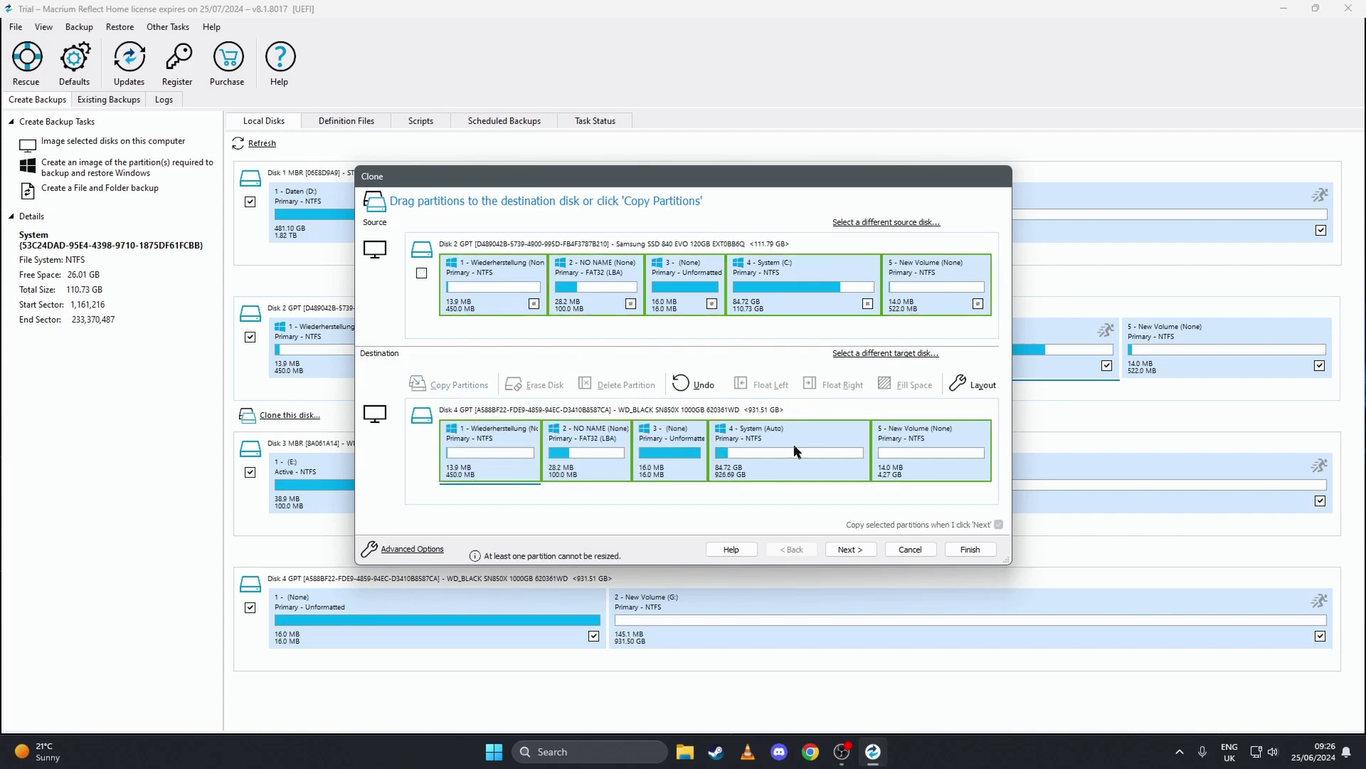
click(413, 549)
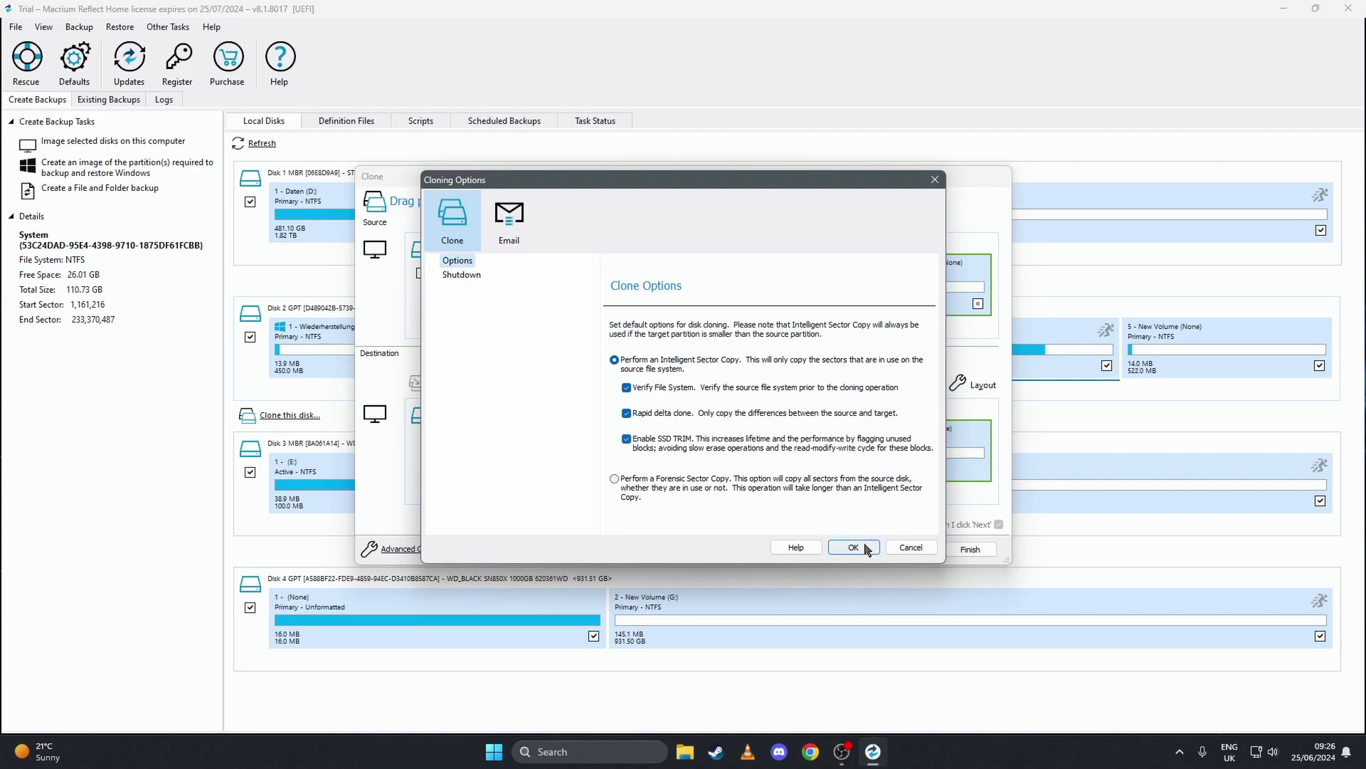
click(867, 548)
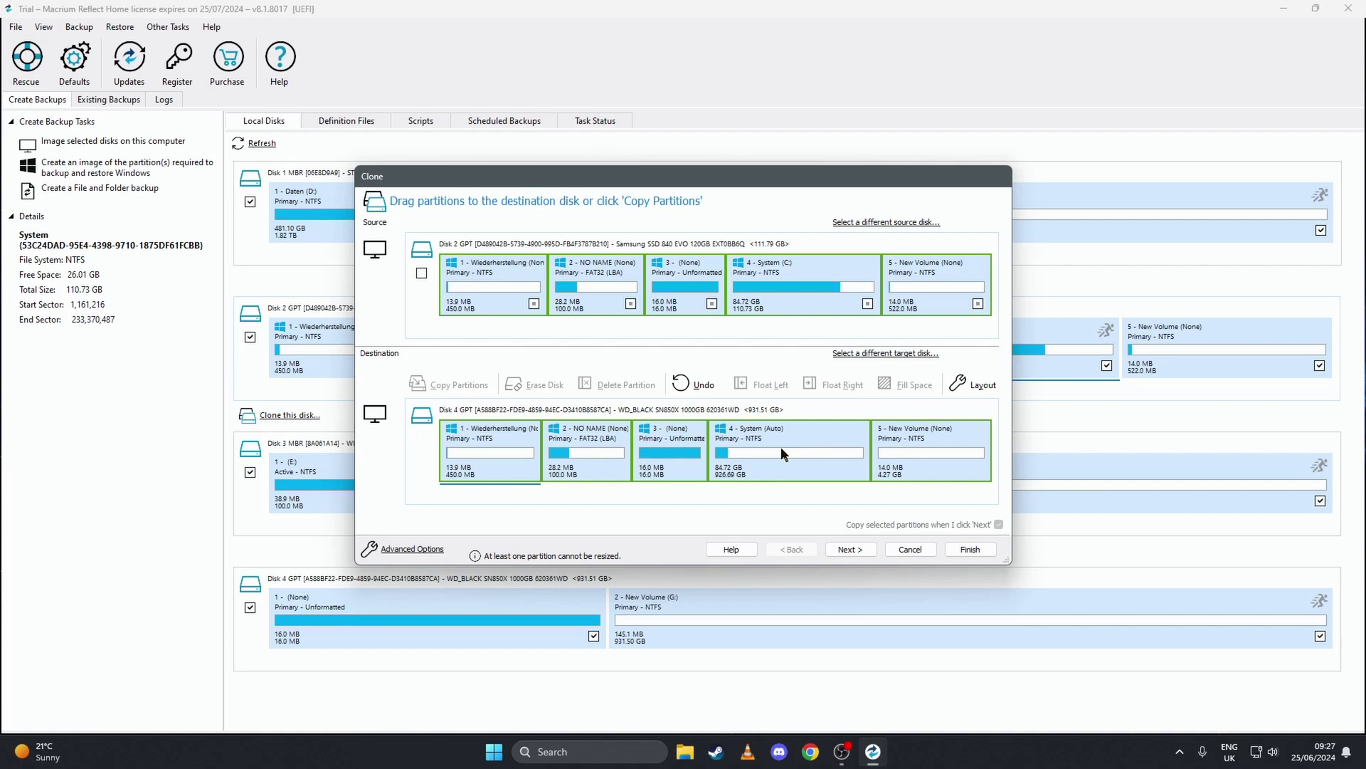
Skip scheduling and review the Clone Summary of Samsung to WD_BLACK with five operations.
click(849, 549)
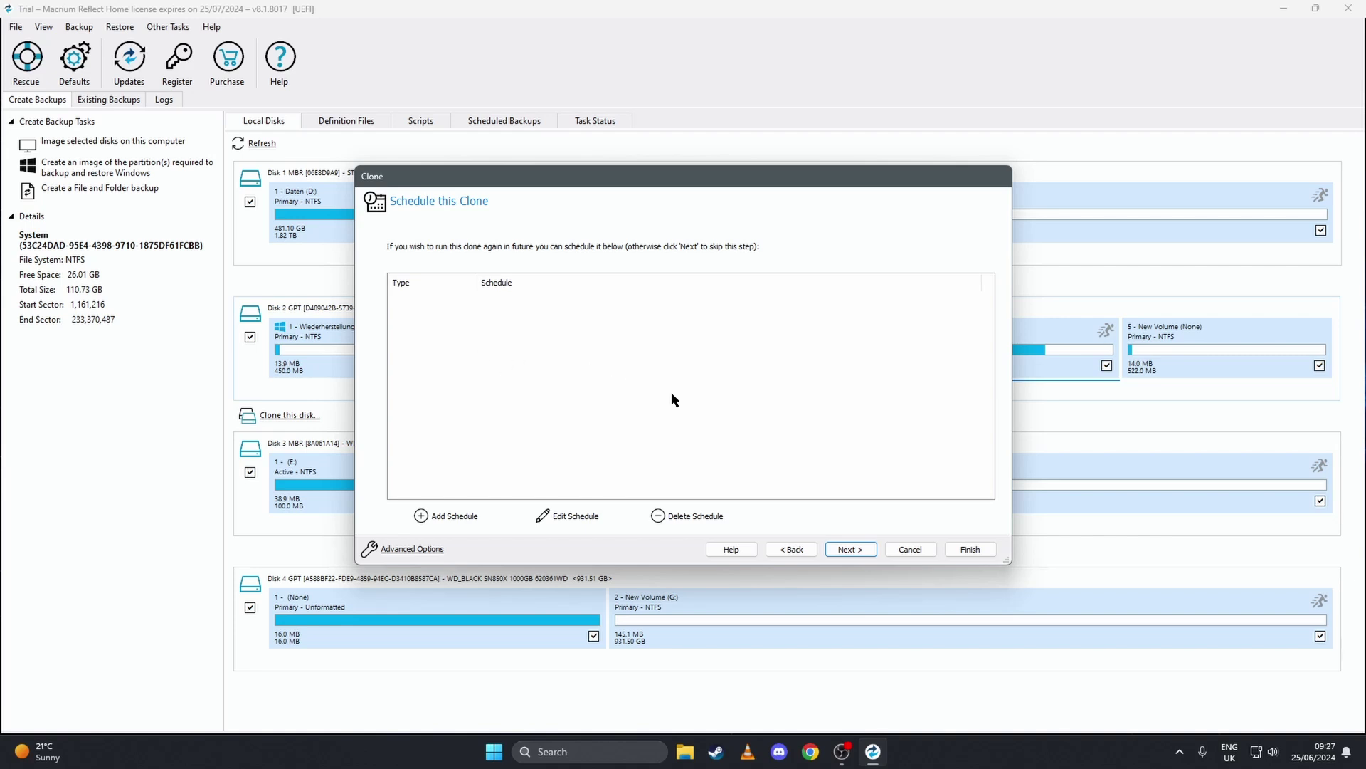
click(847, 550)
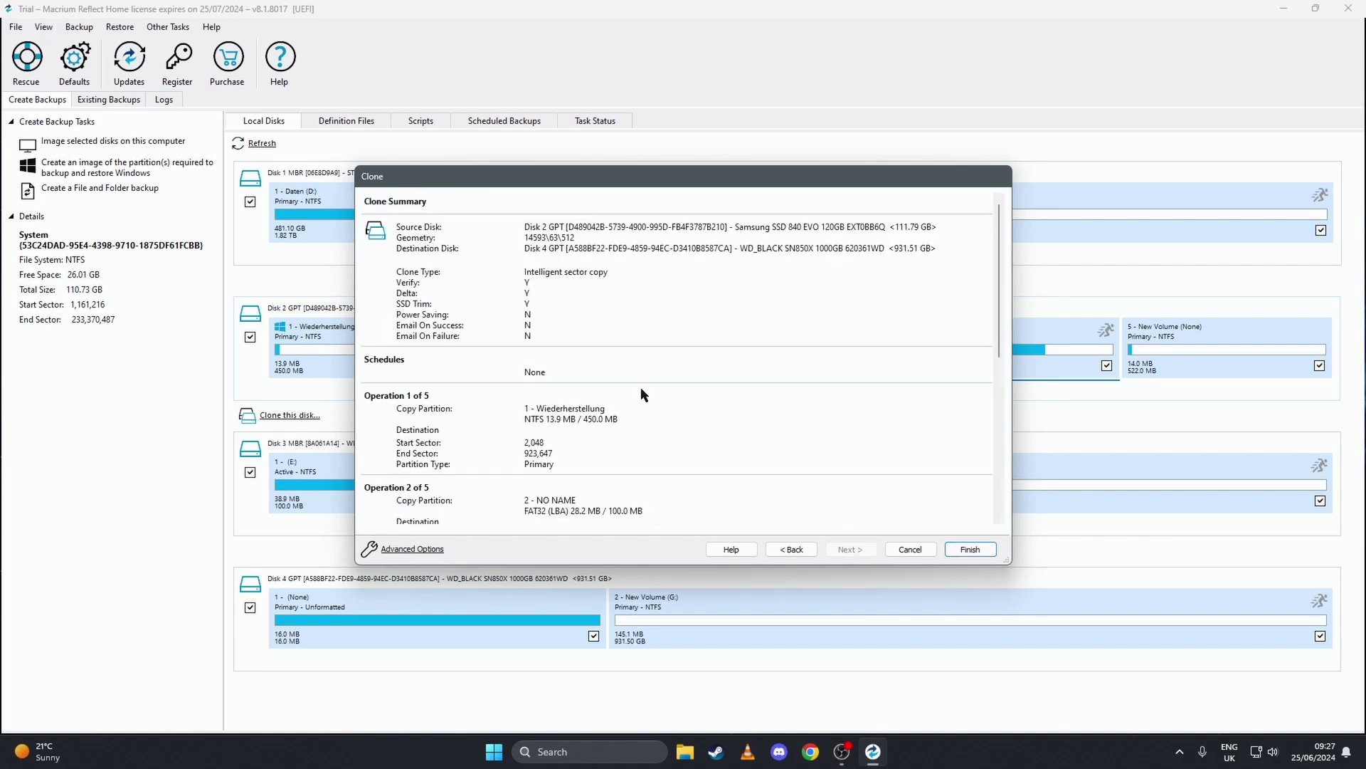
scroll(548, 260, down, 2)
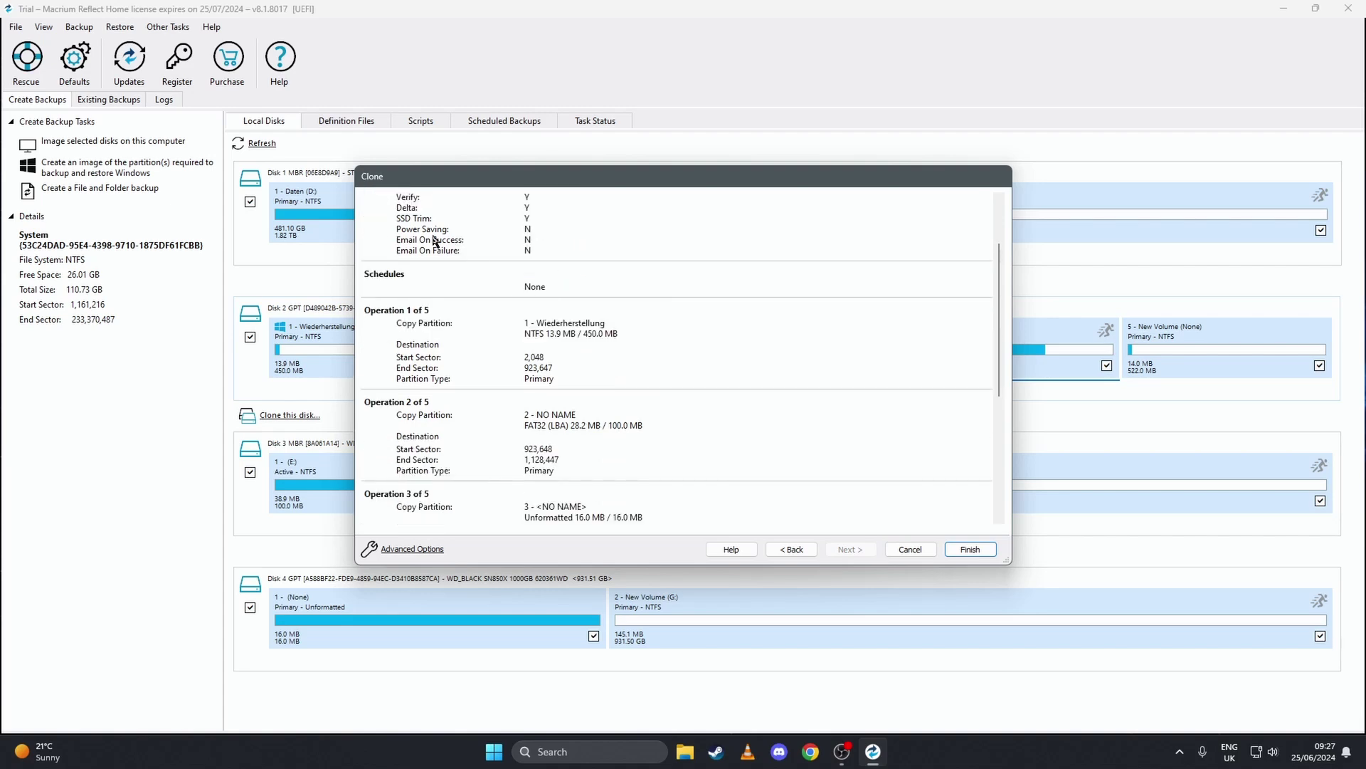
scroll(562, 366, down, 2)
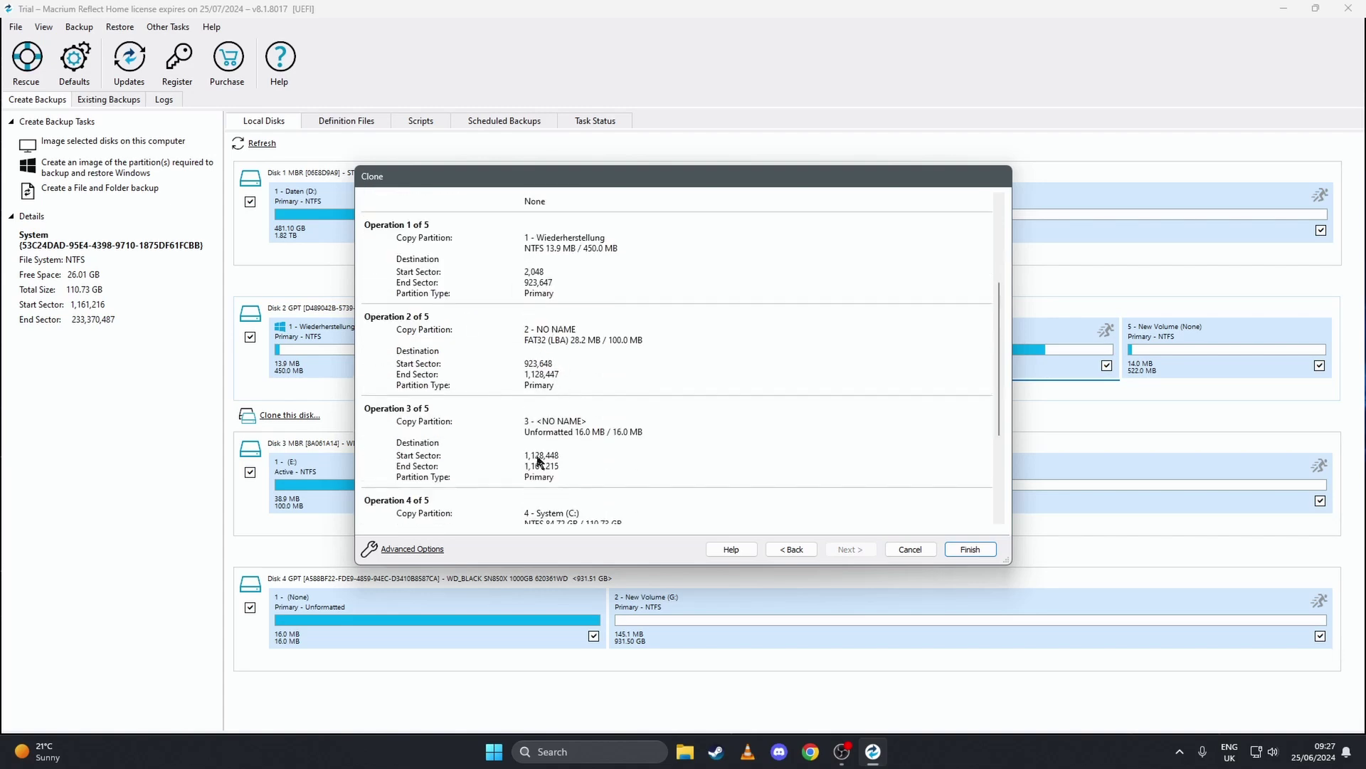
scroll(548, 463, down, 4)
scroll(546, 456, up, 7)
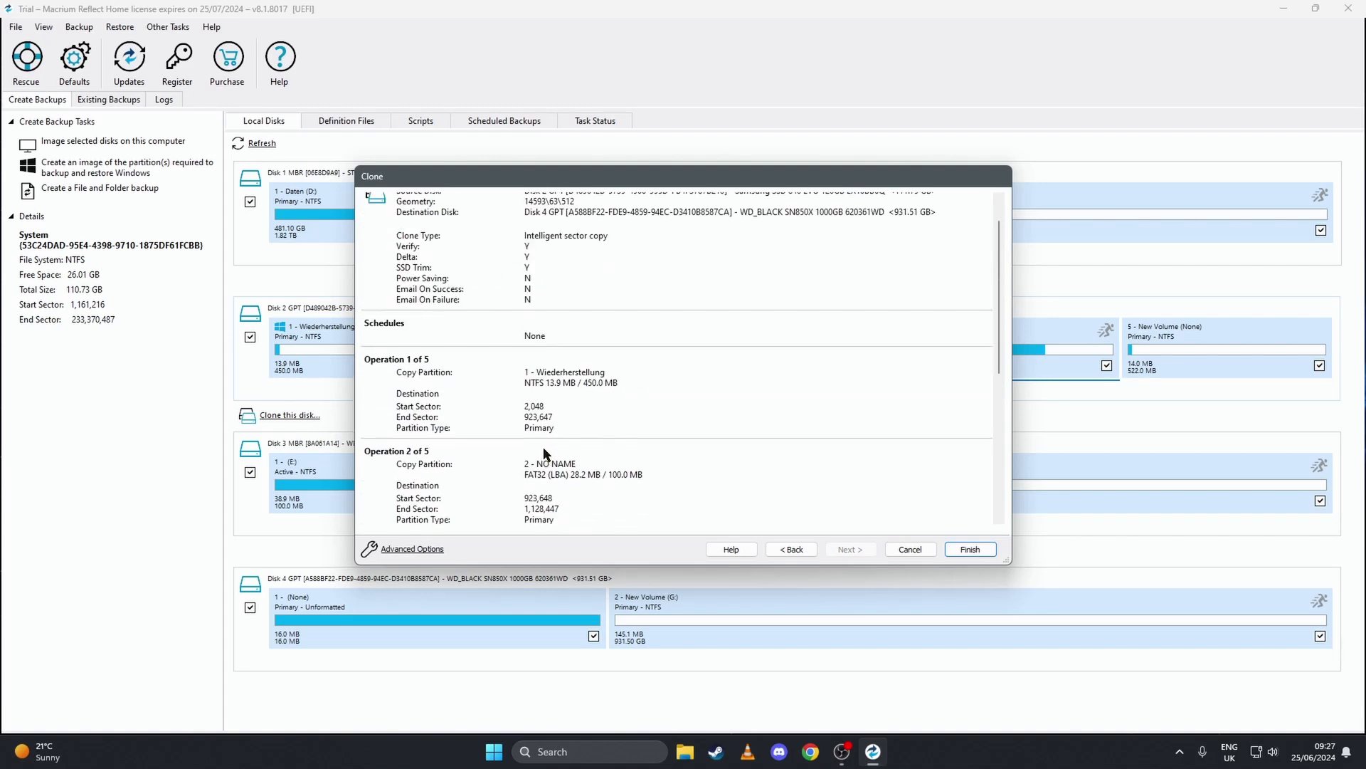
scroll(546, 451, up, 1)
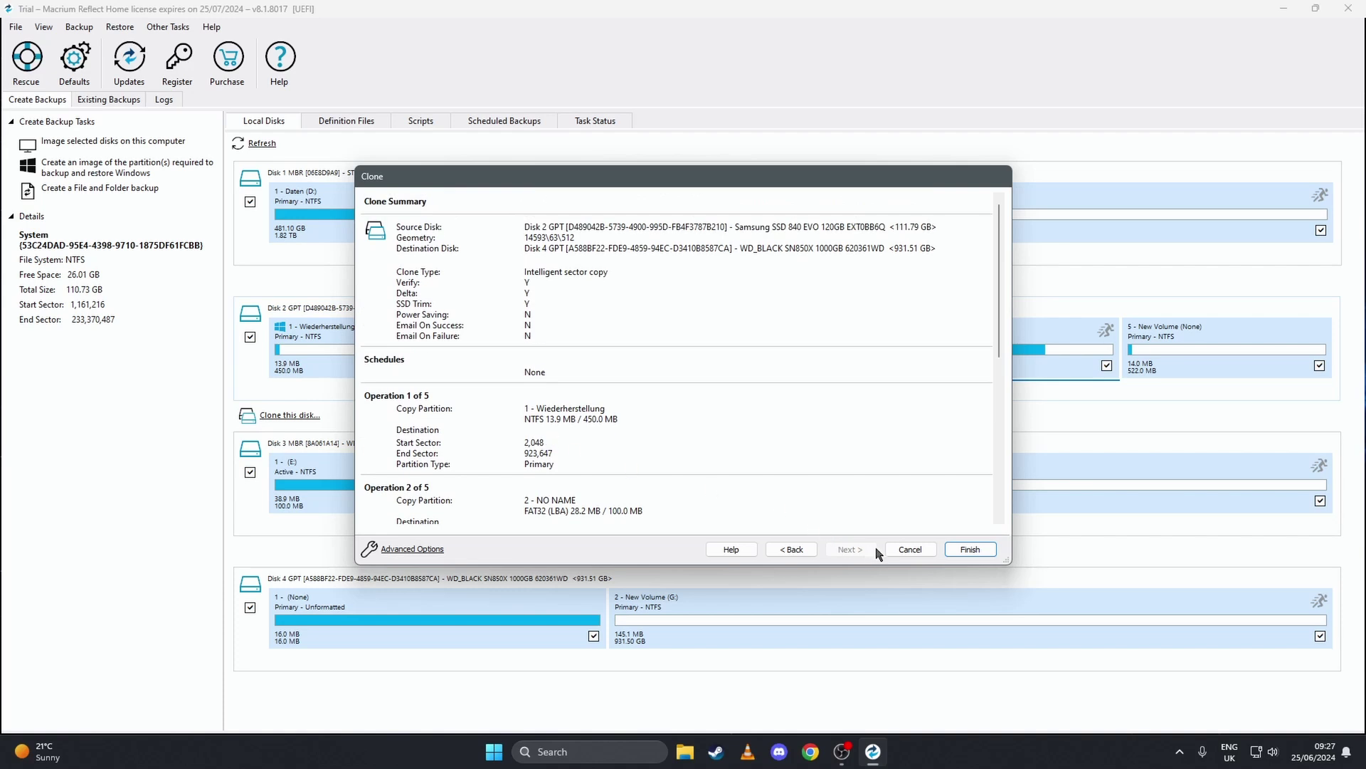
Run the clone now, saving it as My Clone, and confirm overwriting WD_BLACK's New Volume.
click(971, 550)
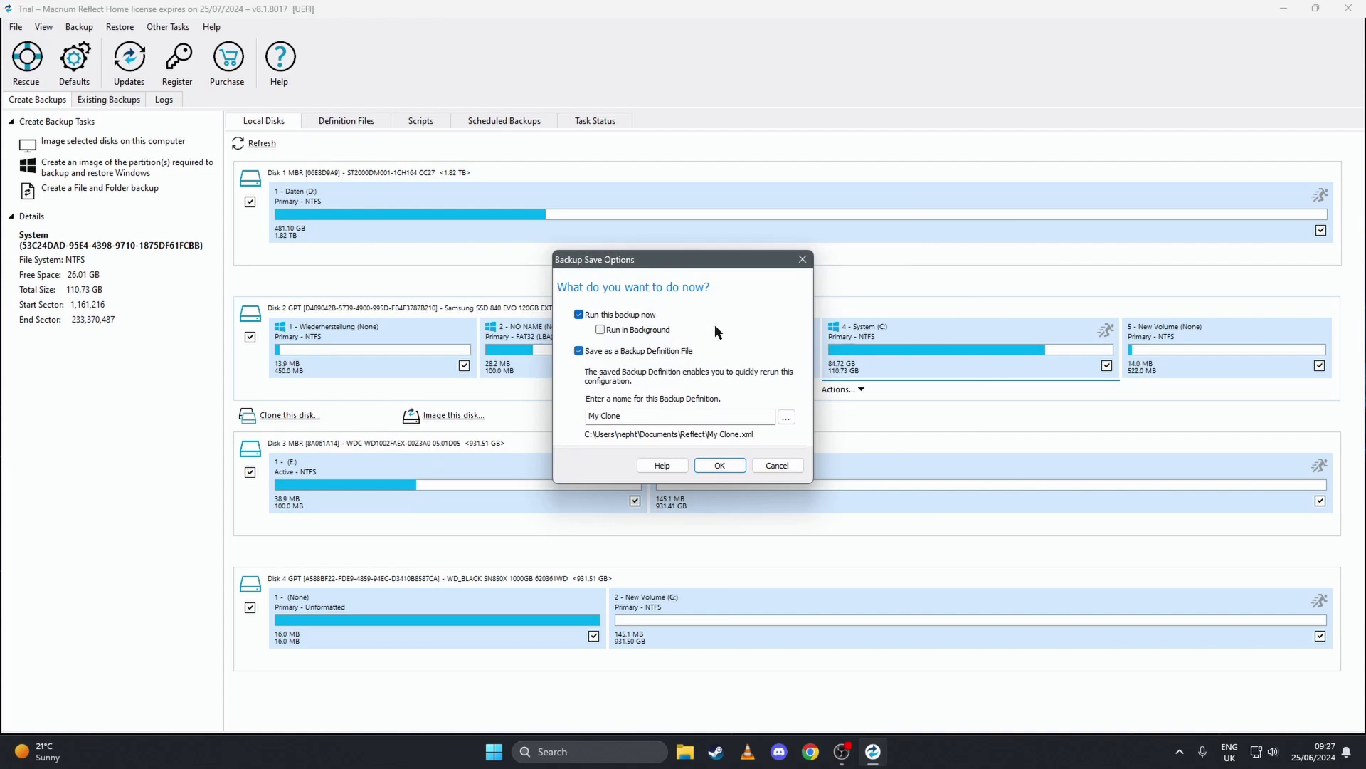
click(731, 467)
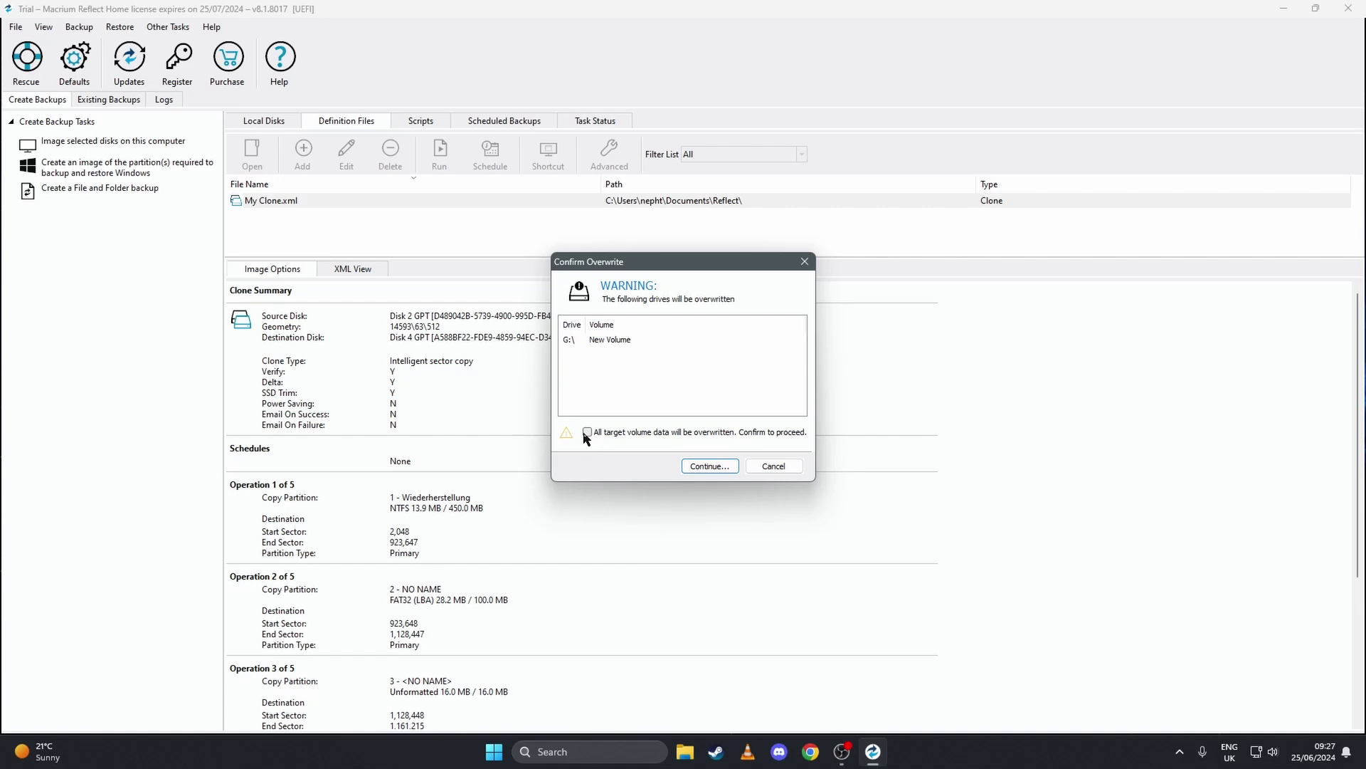
click(710, 466)
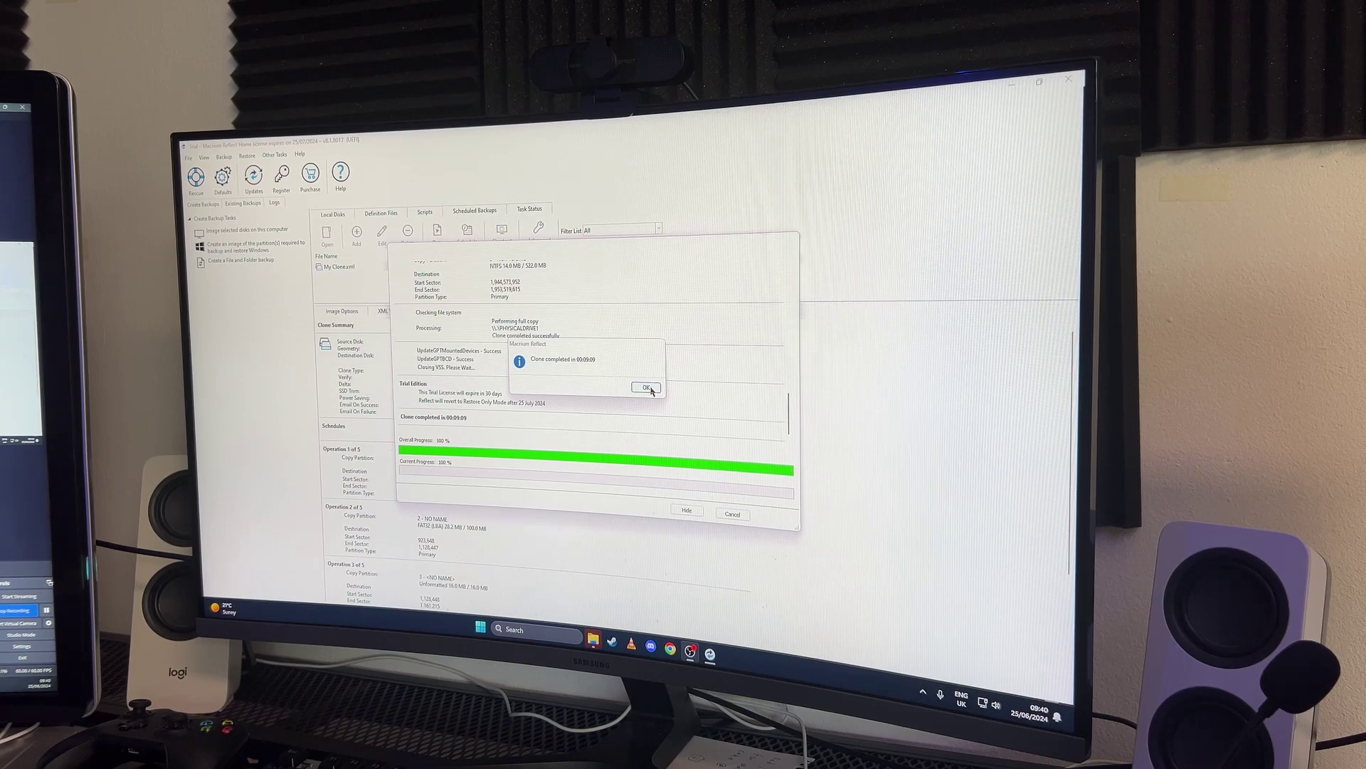
Dismiss the 'Clone completed' message and close the clone progress window.
click(649, 388)
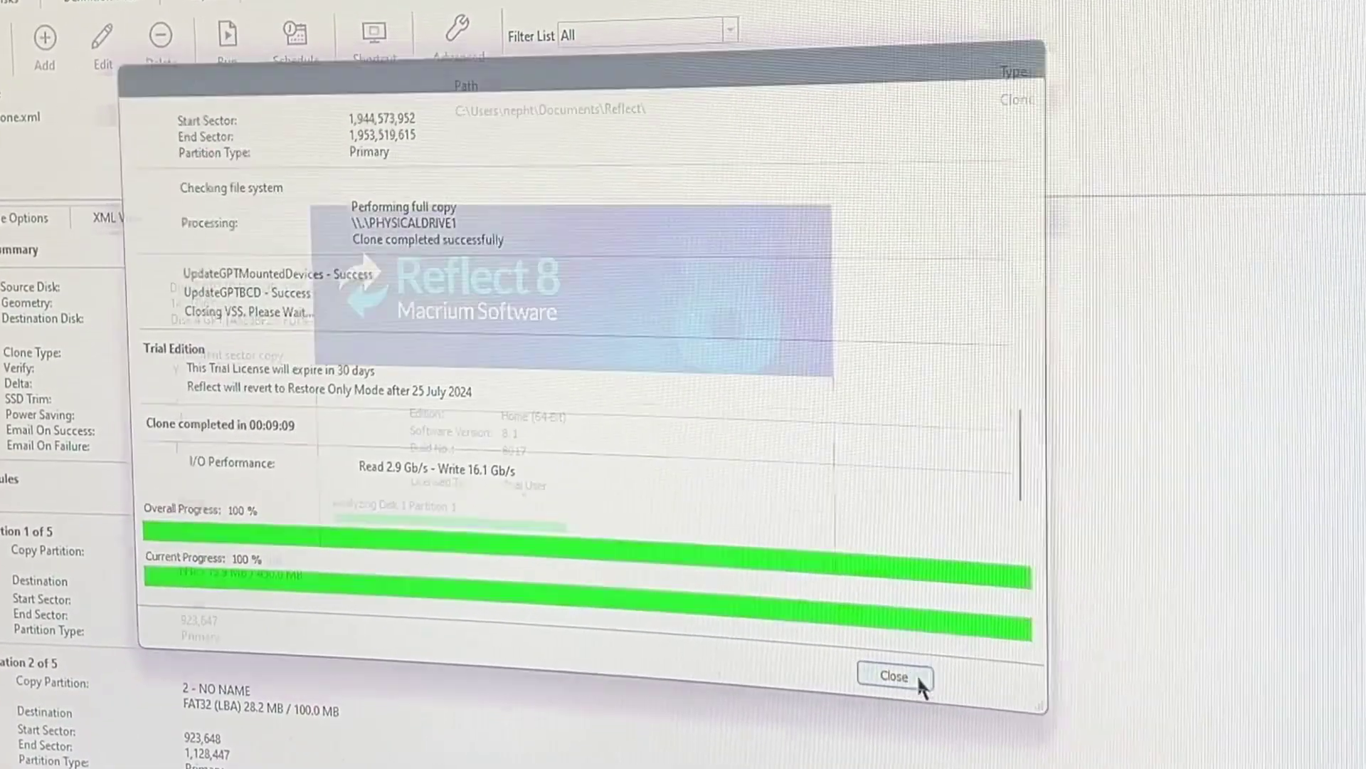
click(917, 674)
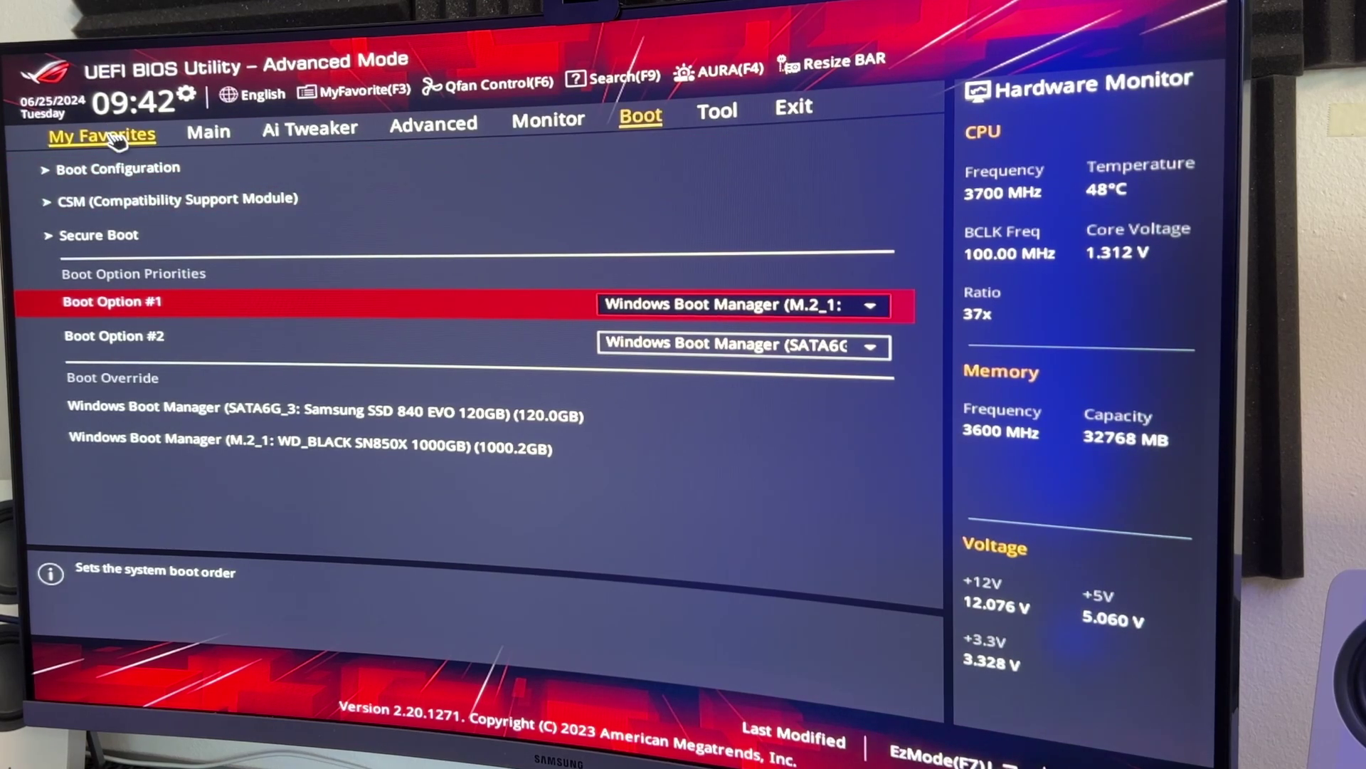
Set Boot Option #1 to Windows Boot Manager on WD_BLACK SN850X, then save and reset.
click(134, 148)
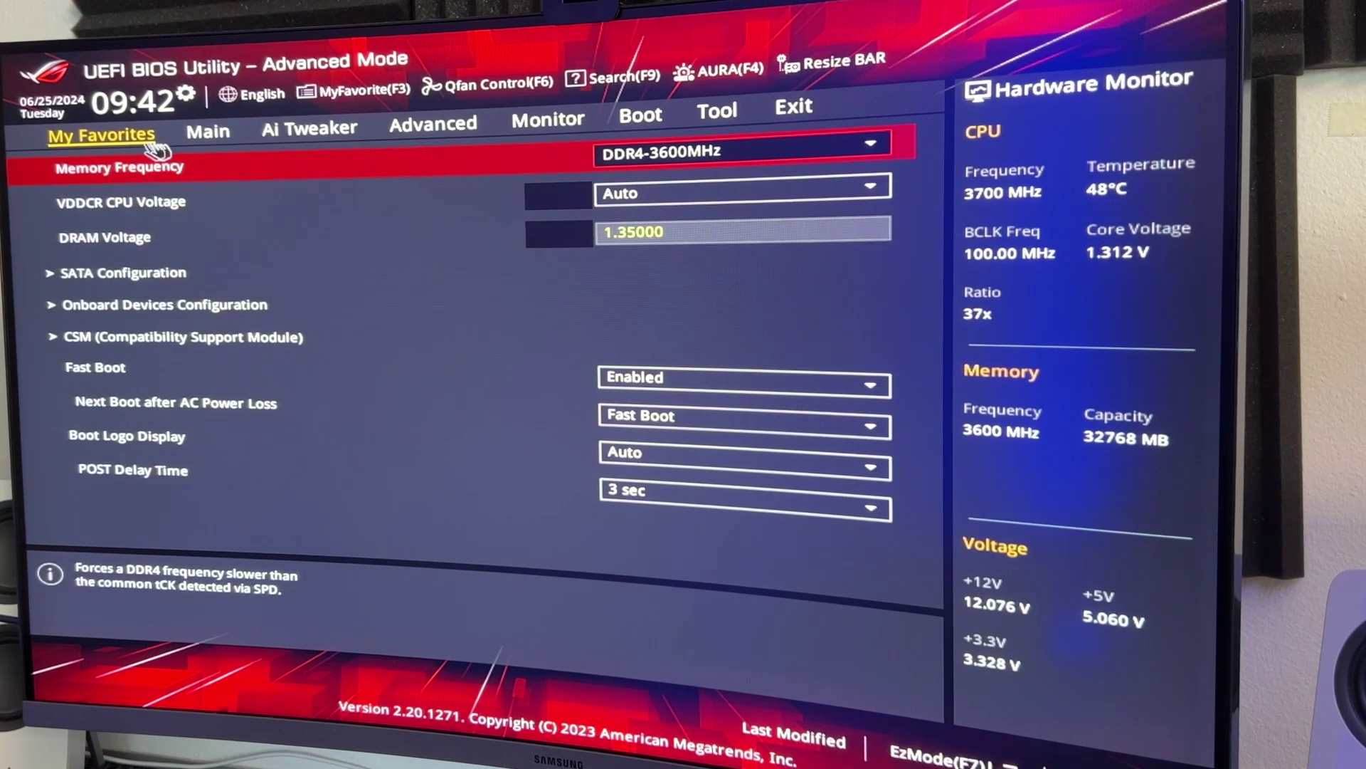
click(663, 122)
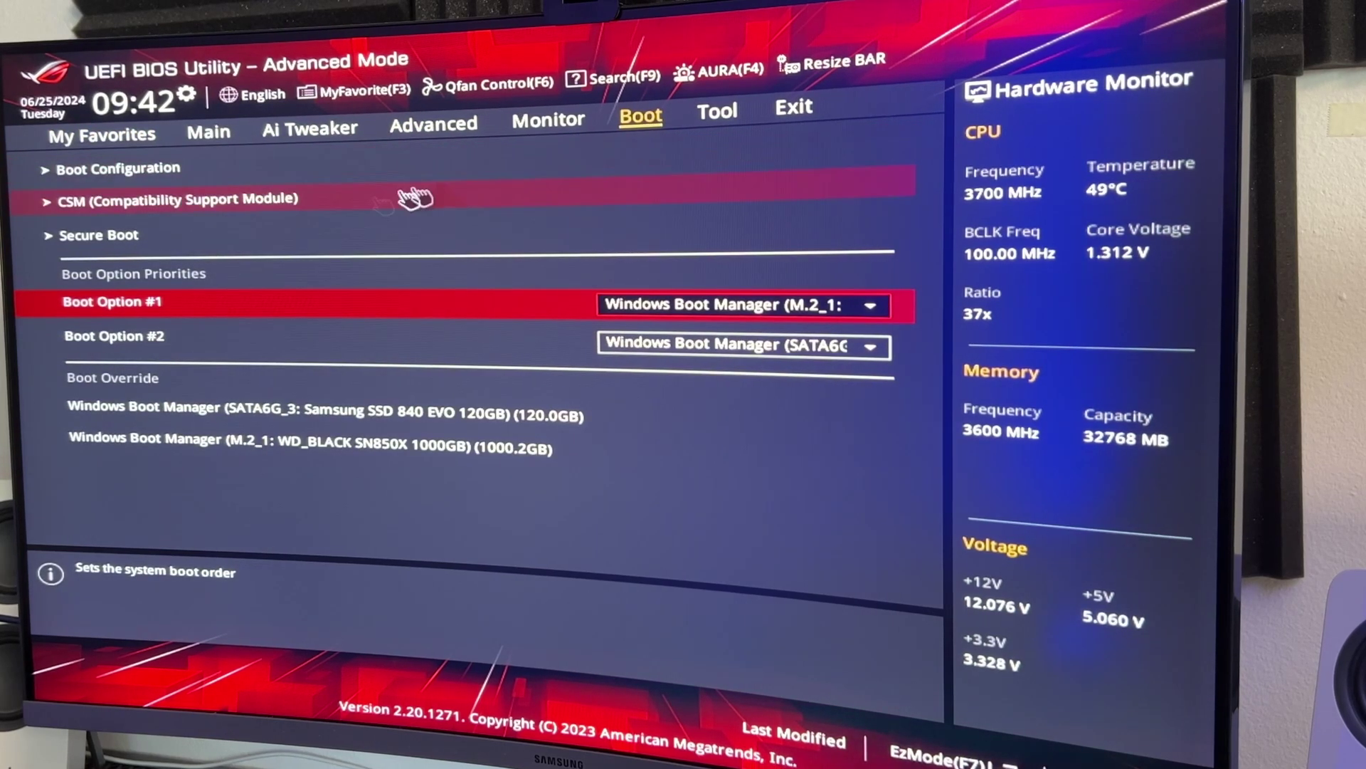
click(871, 306)
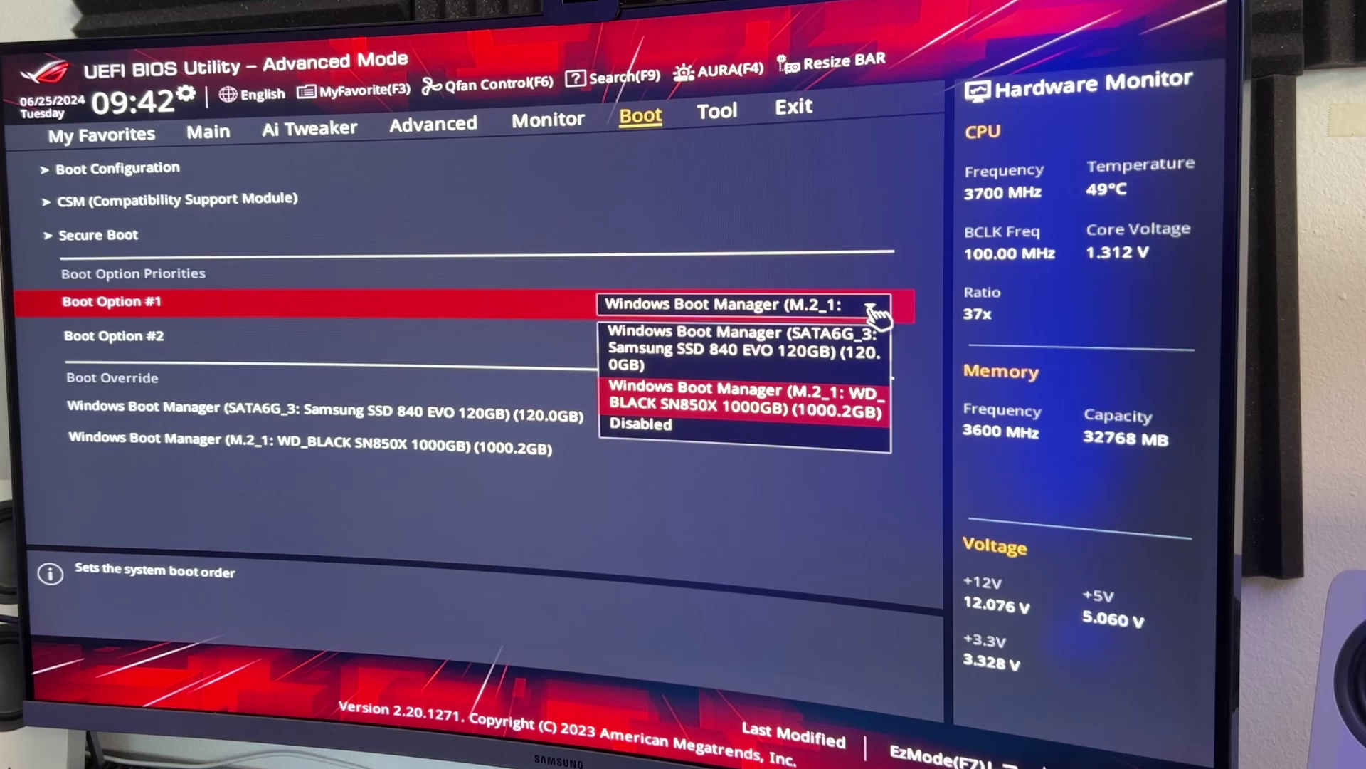
click(727, 411)
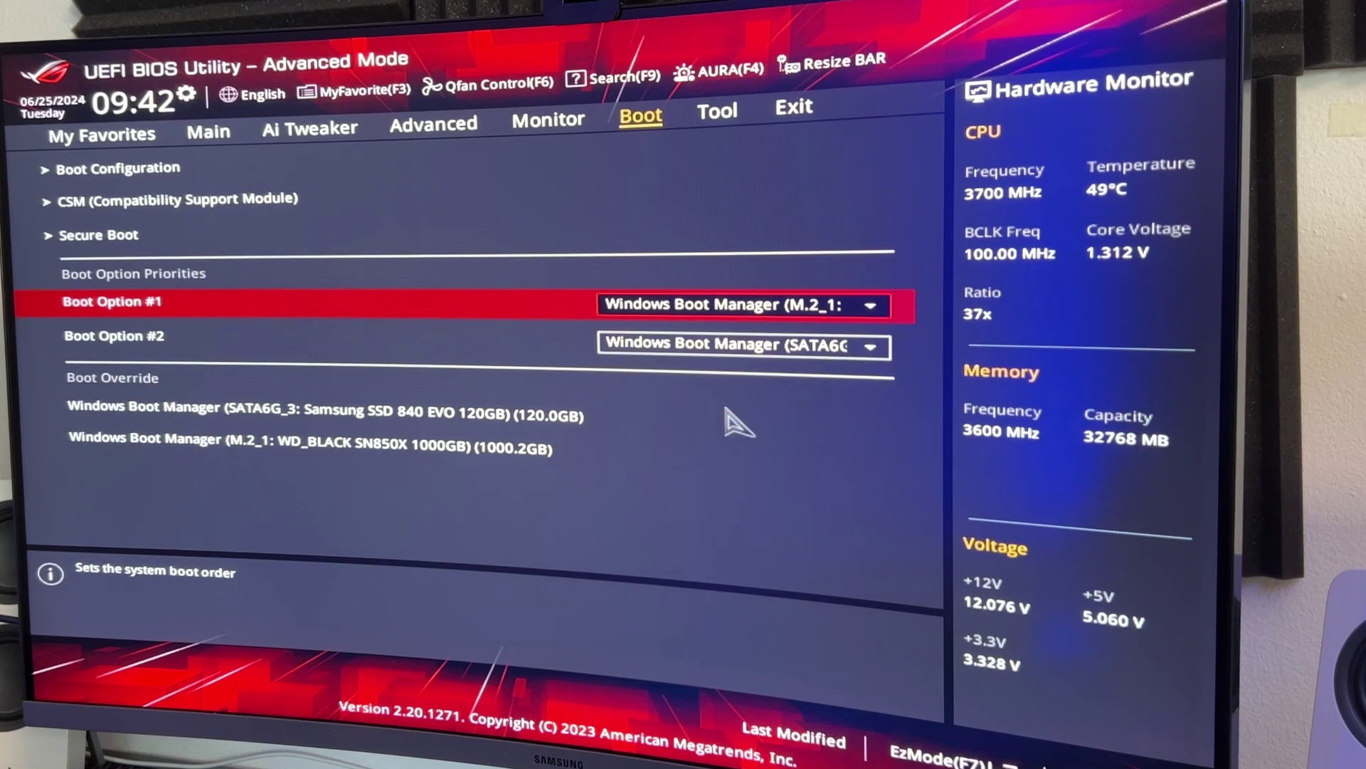
click(807, 111)
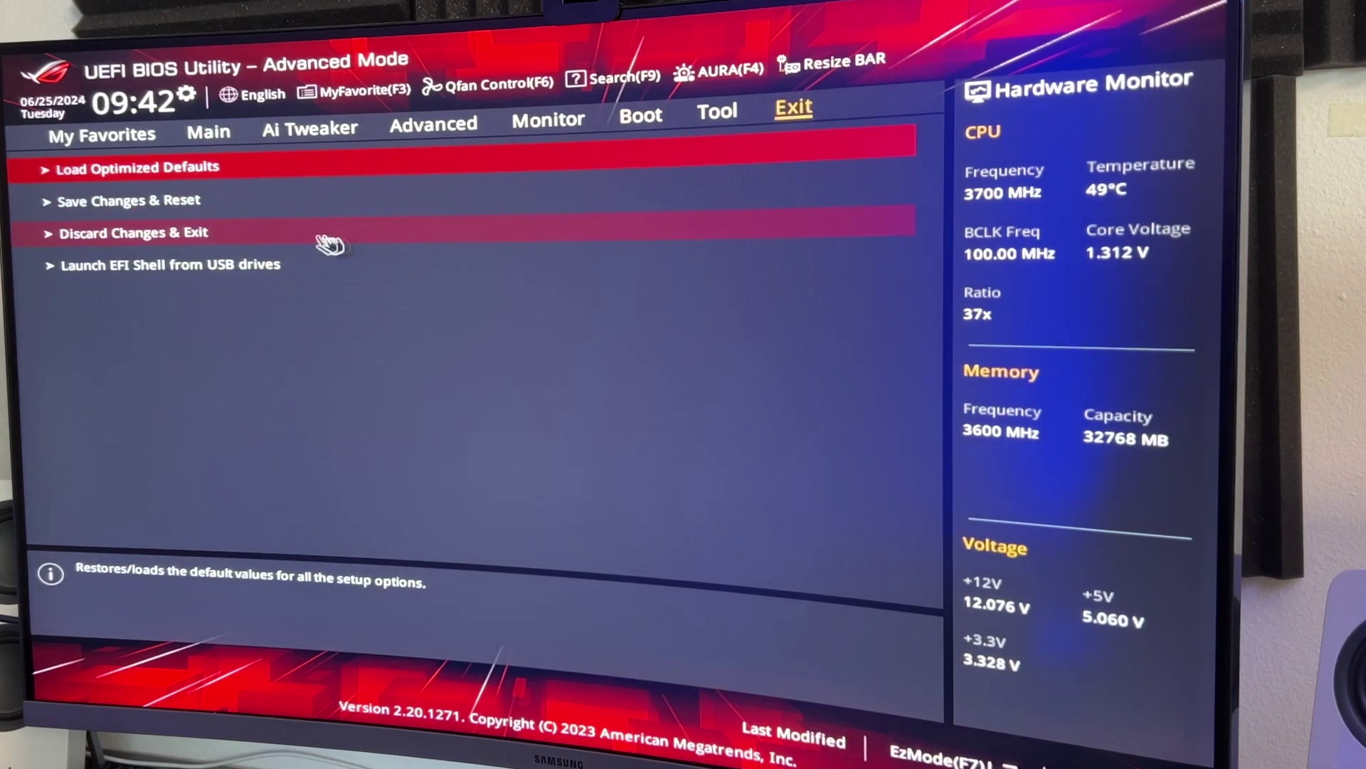
click(142, 203)
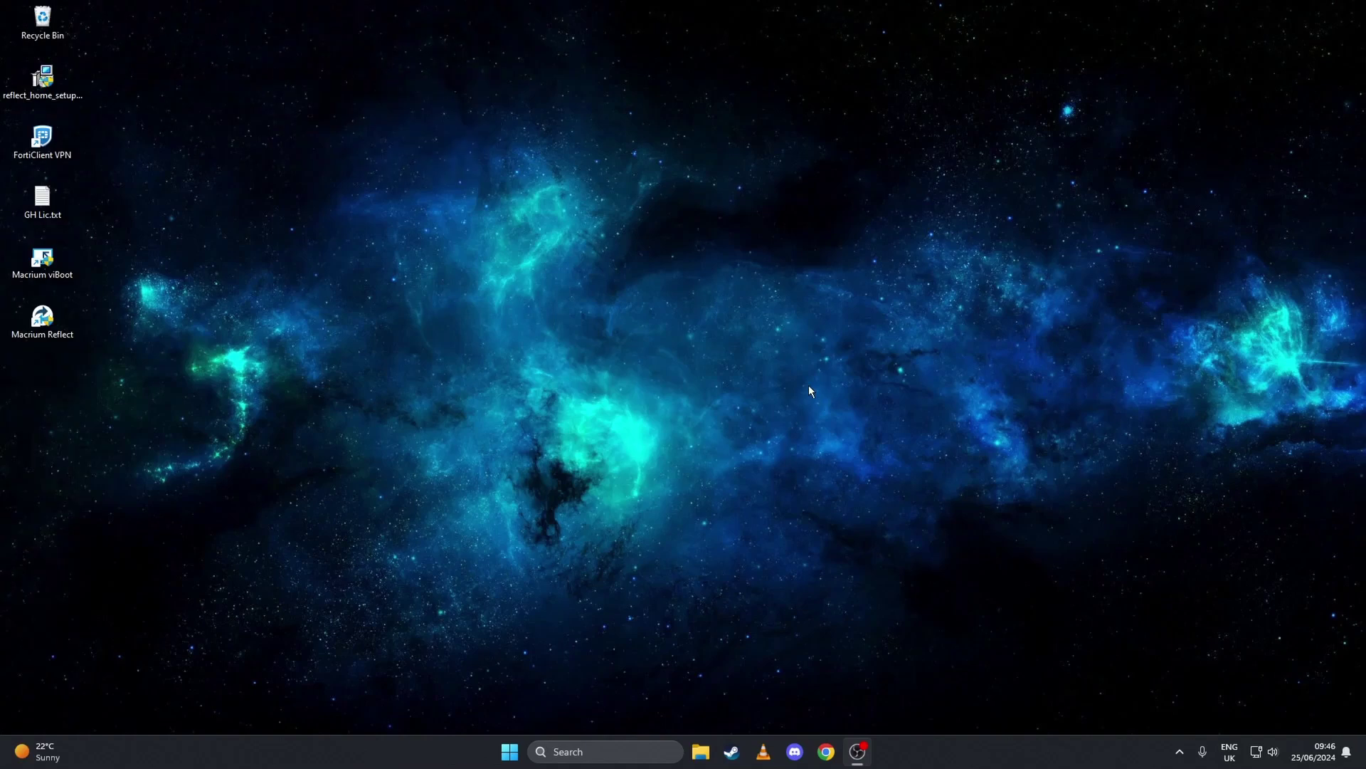
In File Explorer, confirm the System (C:) properties report 926 GB capacity with 841 GB free.
click(702, 750)
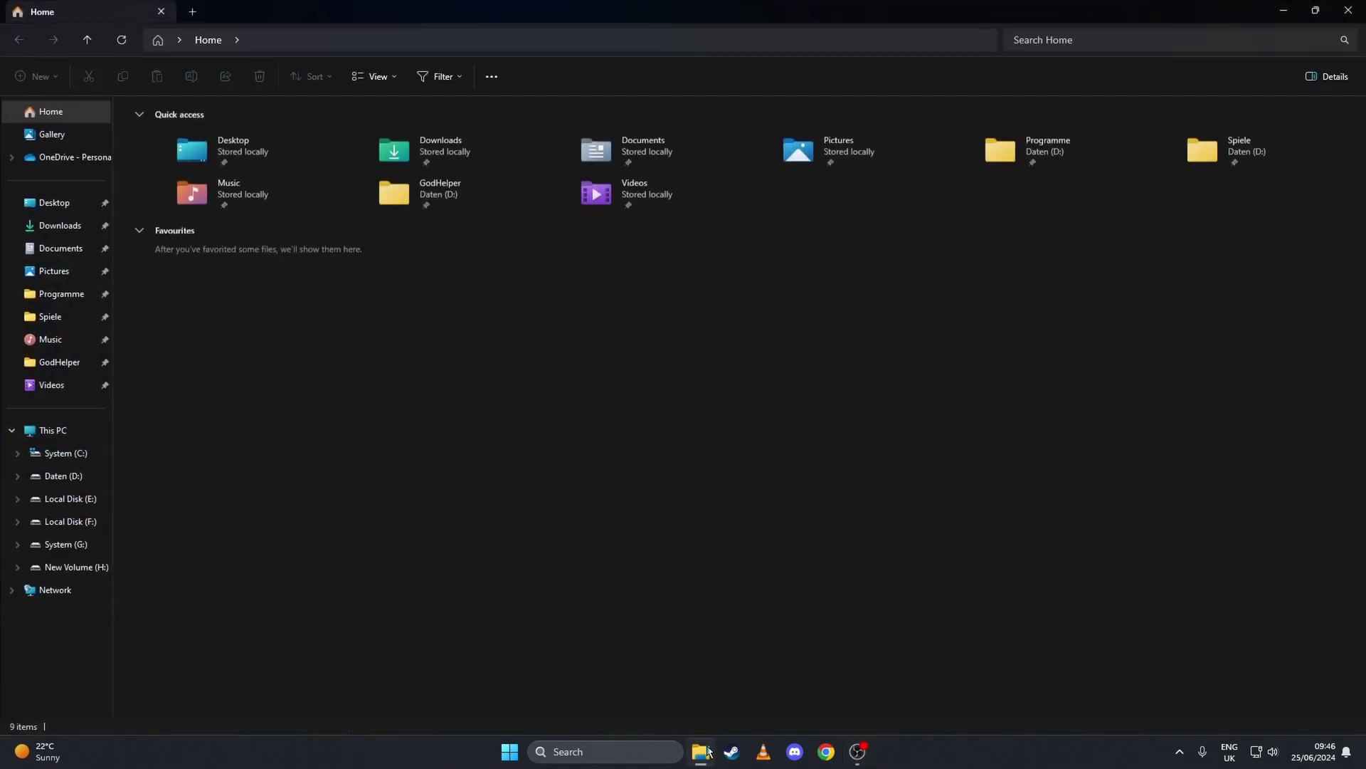
click(90, 466)
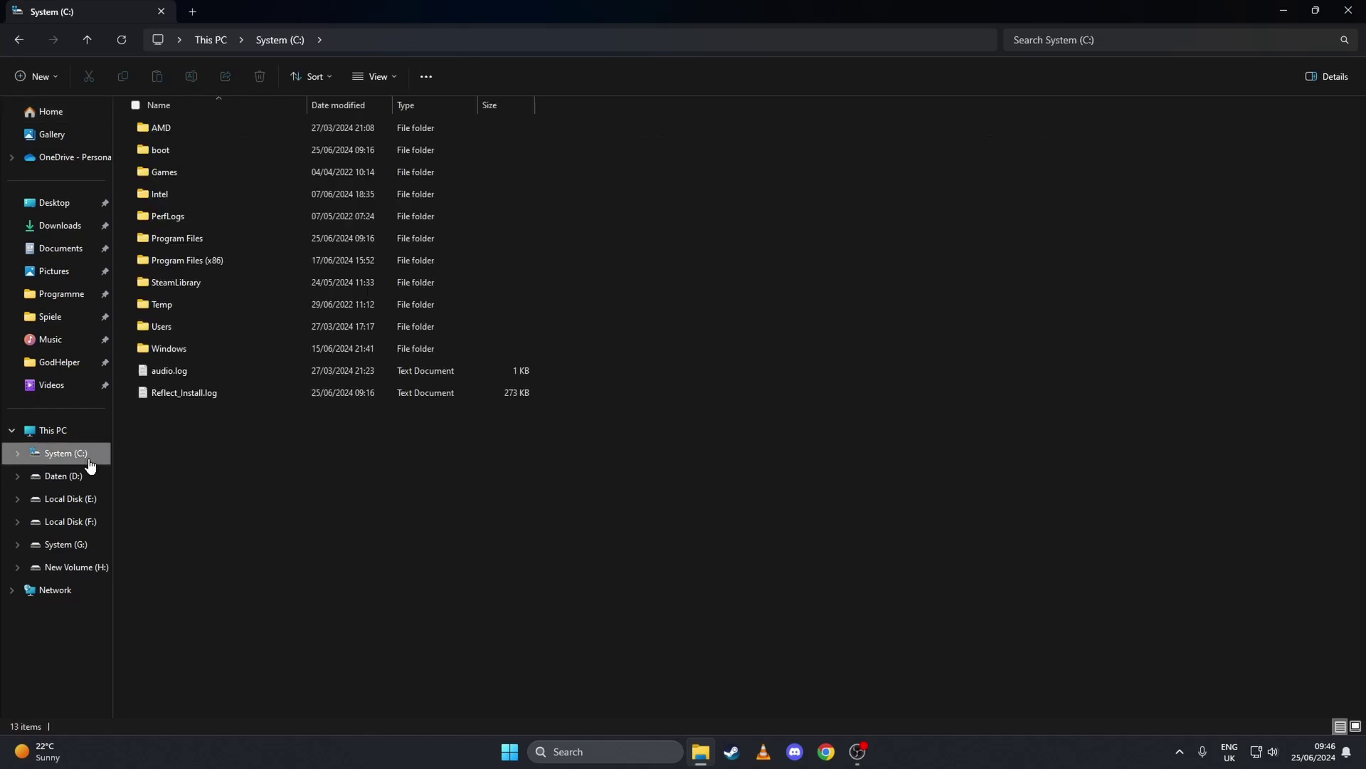
right_click(89, 466)
click(182, 652)
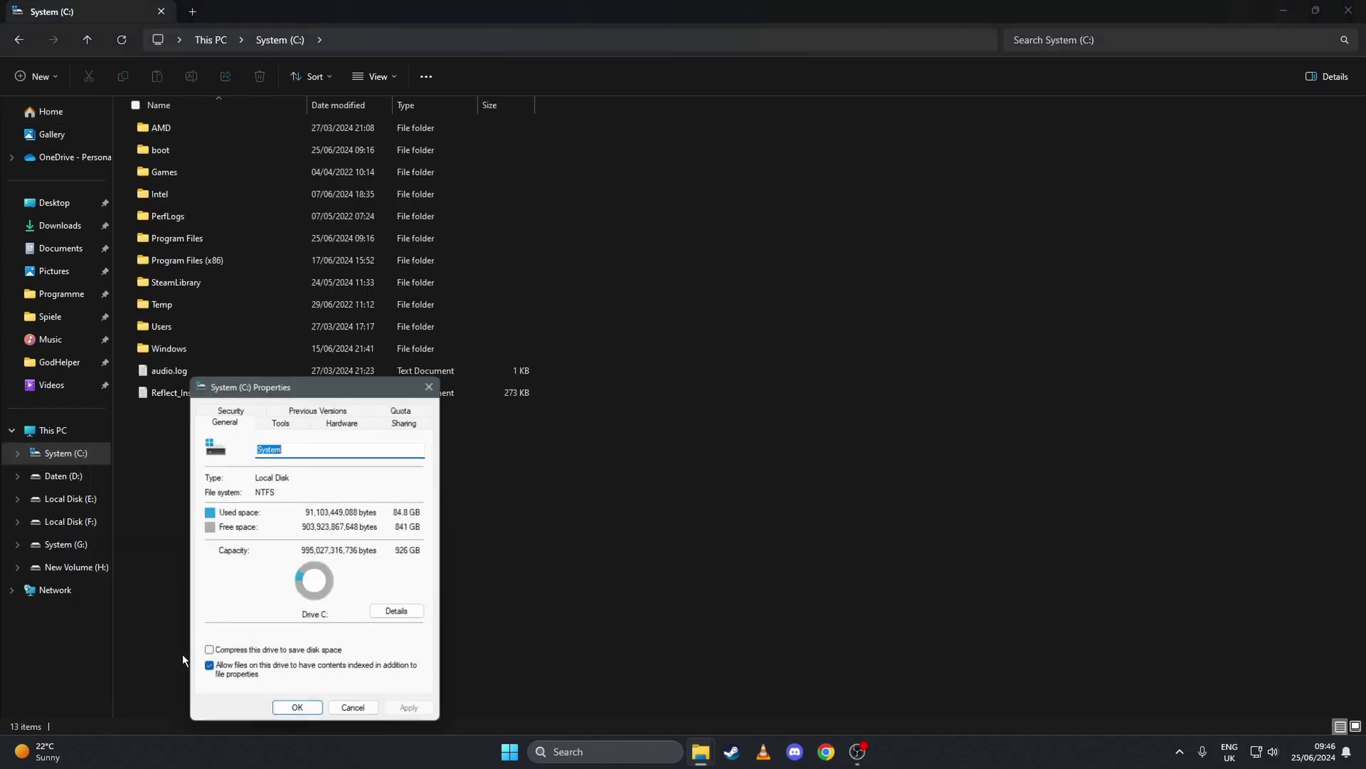
drag(304, 390, 637, 170)
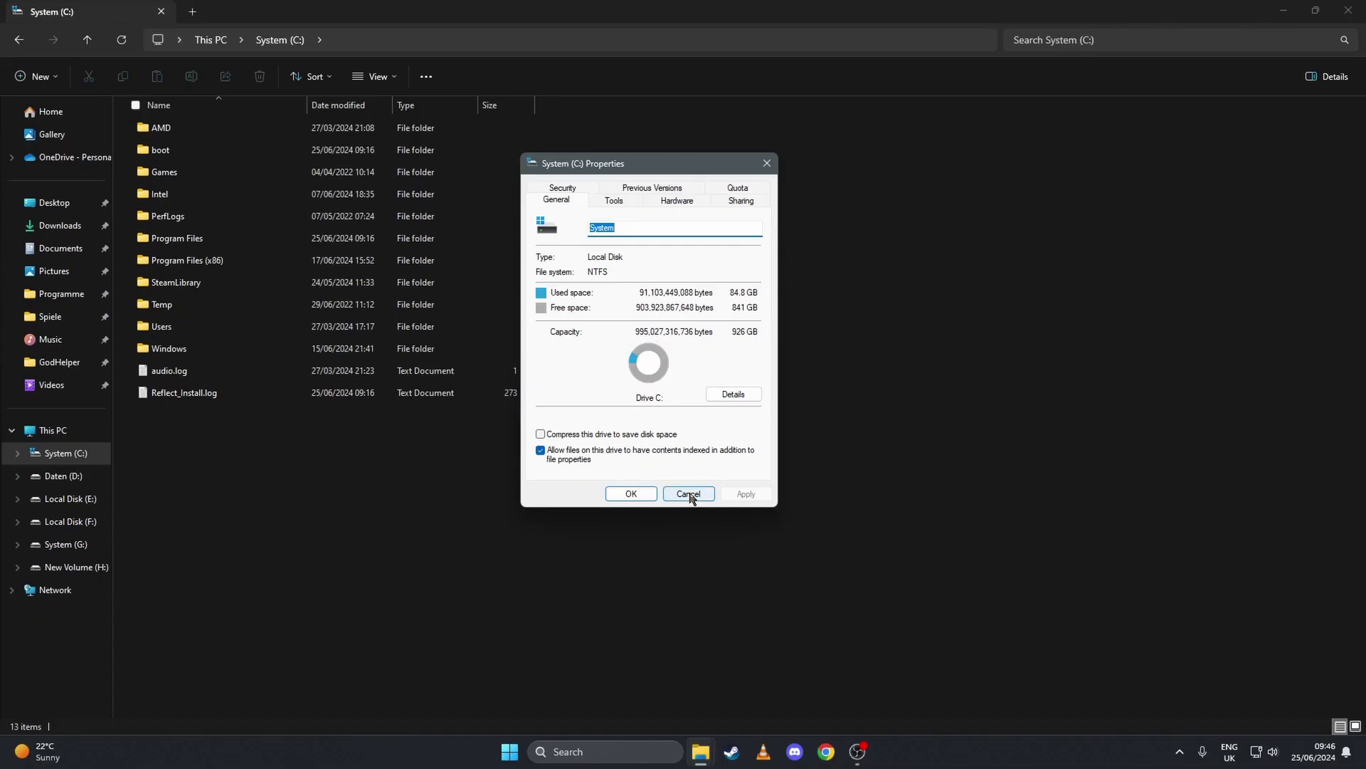
click(623, 494)
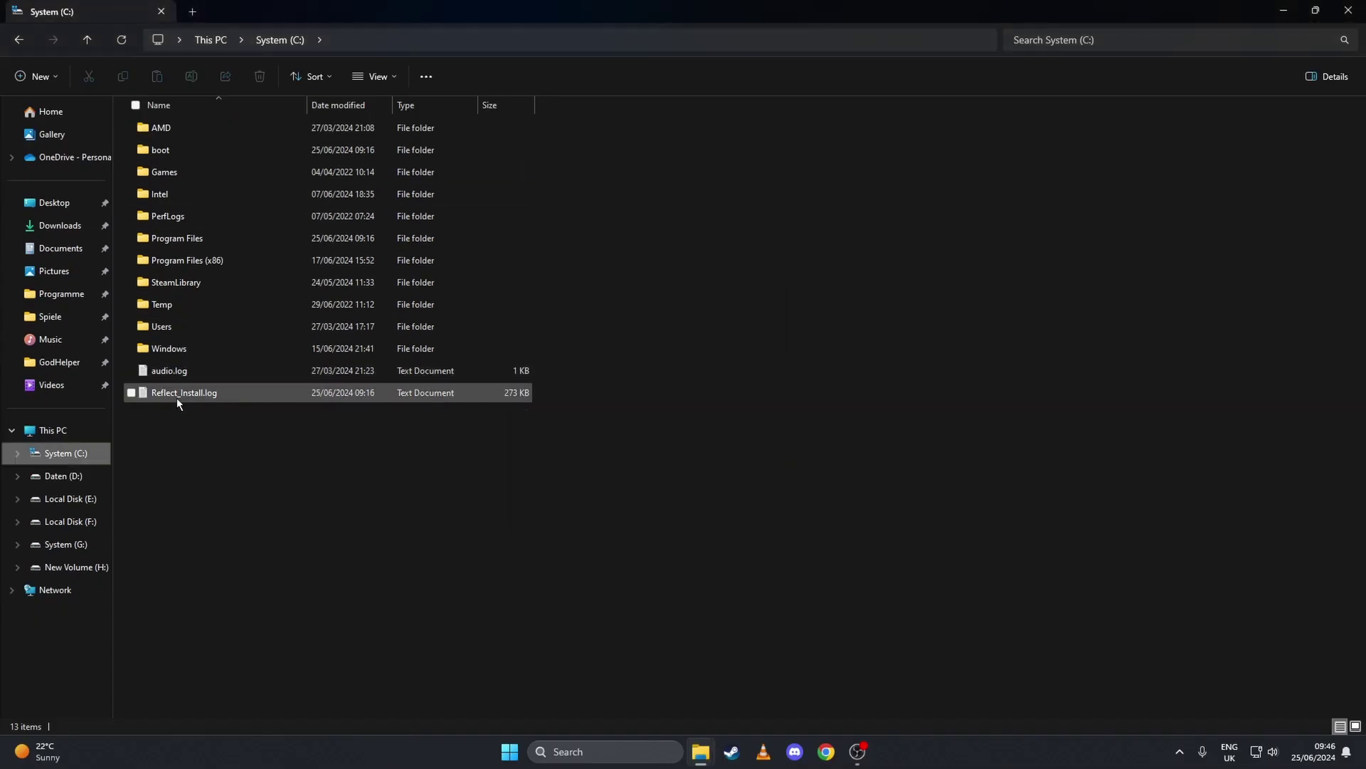